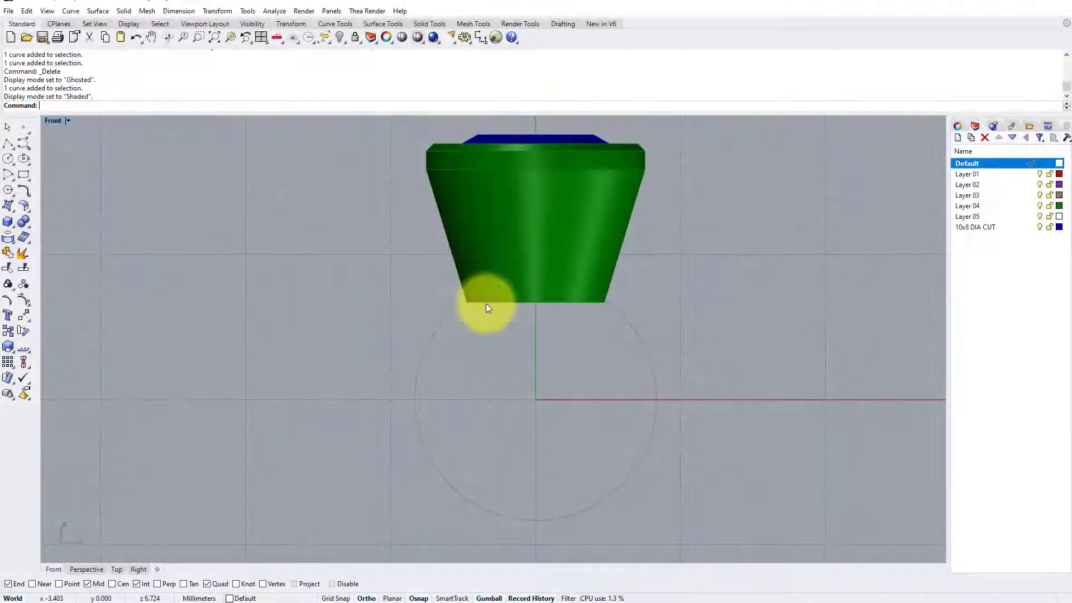
Check the finger-size circle and green bezel, recentering both in the Front view
{"action": "left_click", "coordinate": [451, 314]}
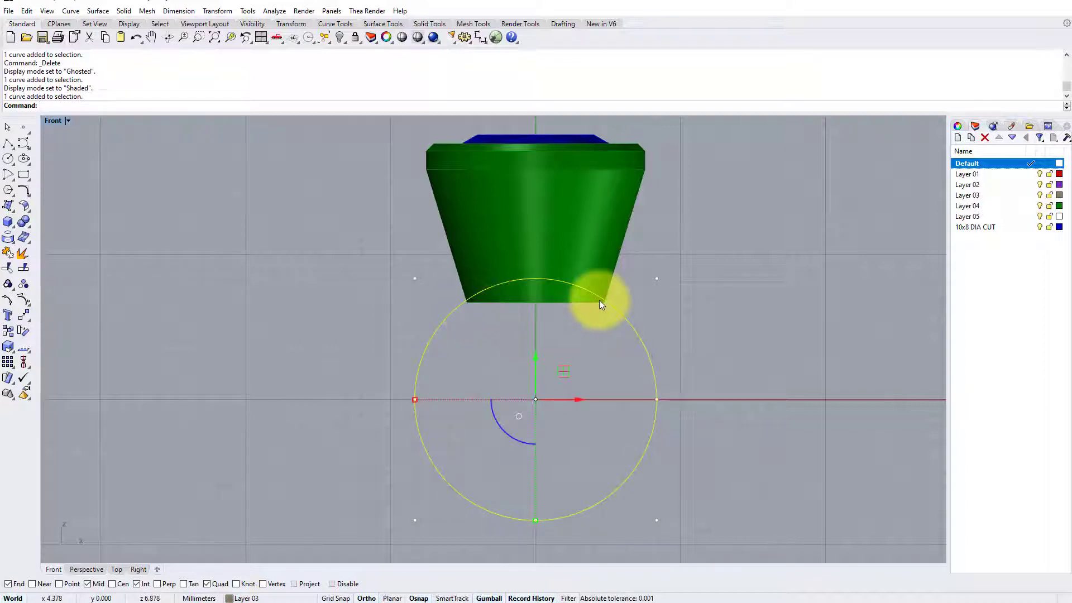
{"action": "scroll", "coordinate": [599, 300], "scroll_direction": "up", "scroll_amount": 3}
{"action": "left_click", "coordinate": [382, 217]}
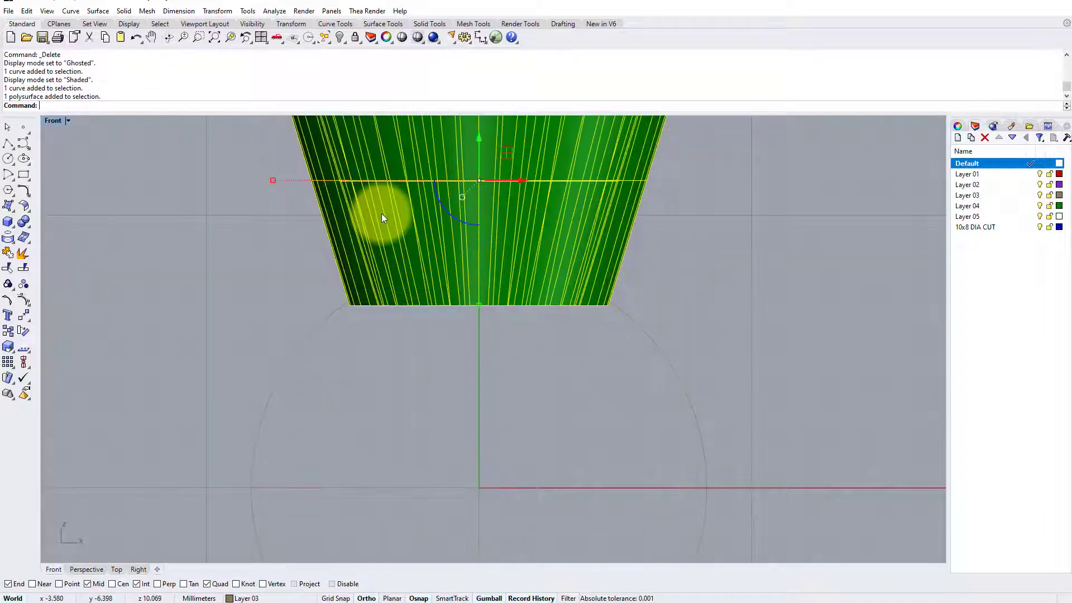
{"action": "left_click", "coordinate": [341, 308]}
{"action": "scroll", "coordinate": [665, 327], "scroll_direction": "down", "scroll_amount": 3}
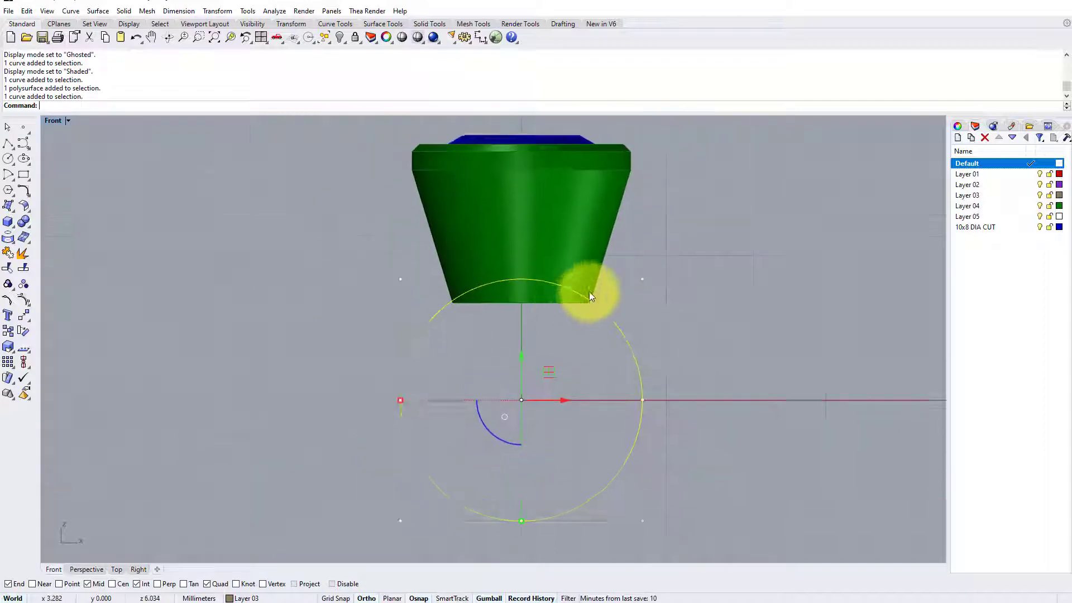
{"action": "right_click_drag", "start_coordinate": [588, 291], "coordinate": [550, 307]}
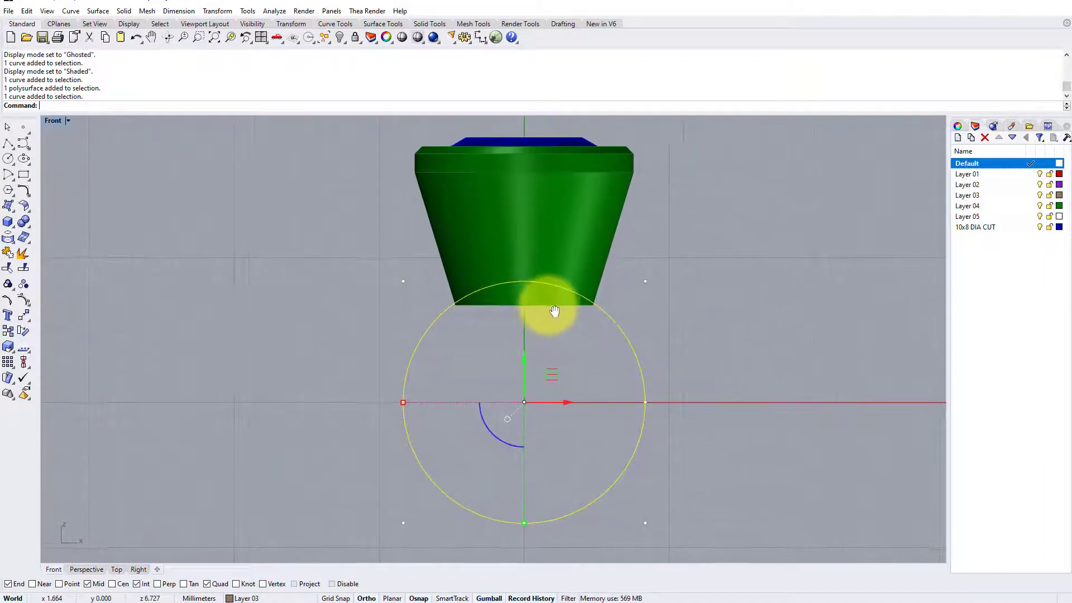
{"action": "left_click", "coordinate": [636, 277]}
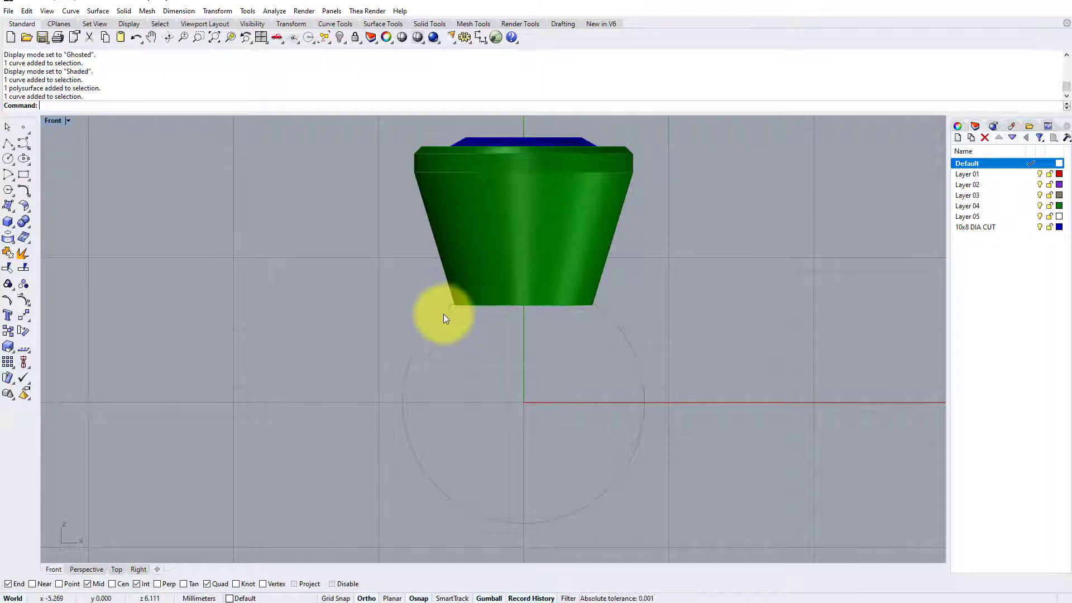
{"action": "right_click_drag", "start_coordinate": [443, 314], "coordinate": [430, 361]}
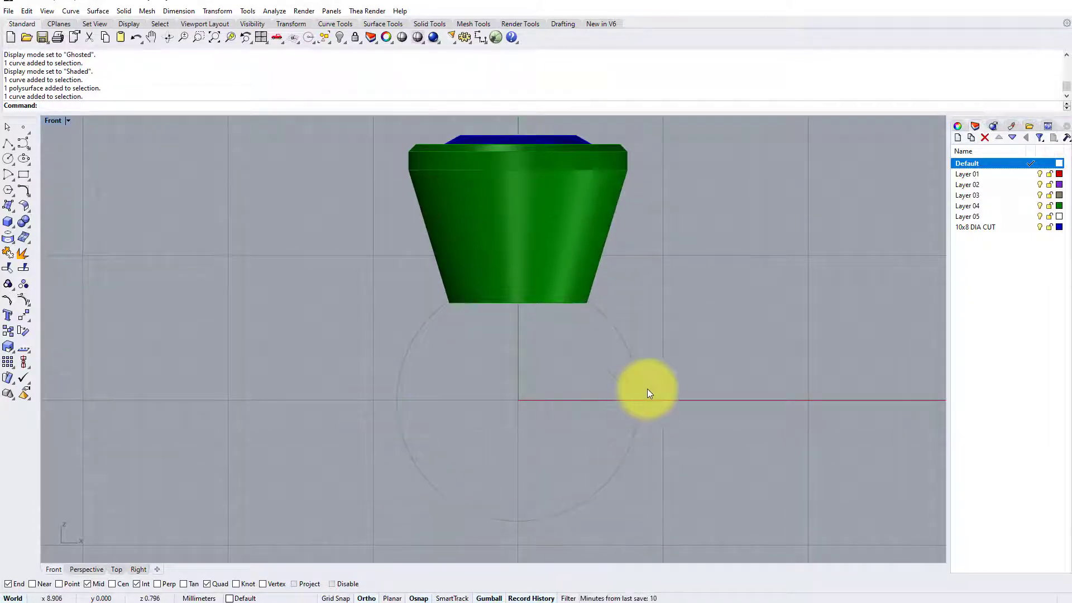
Offset the finger-size circle 2 mm outward and select the new outer circle
{"action": "left_click", "coordinate": [412, 464]}
{"action": "type", "text": "offset"}
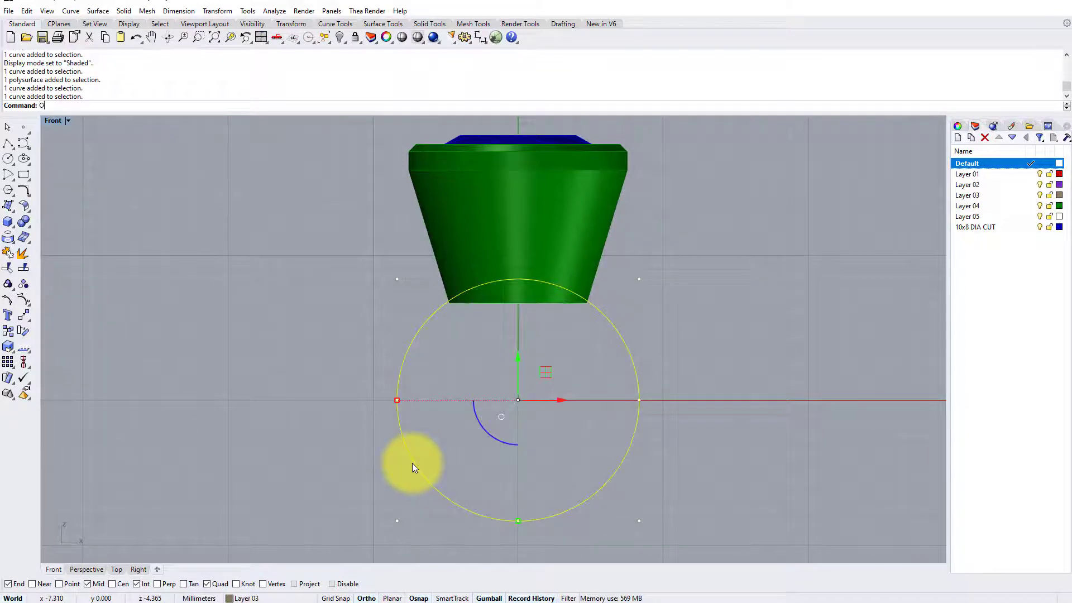
{"action": "key", "text": "Return"}
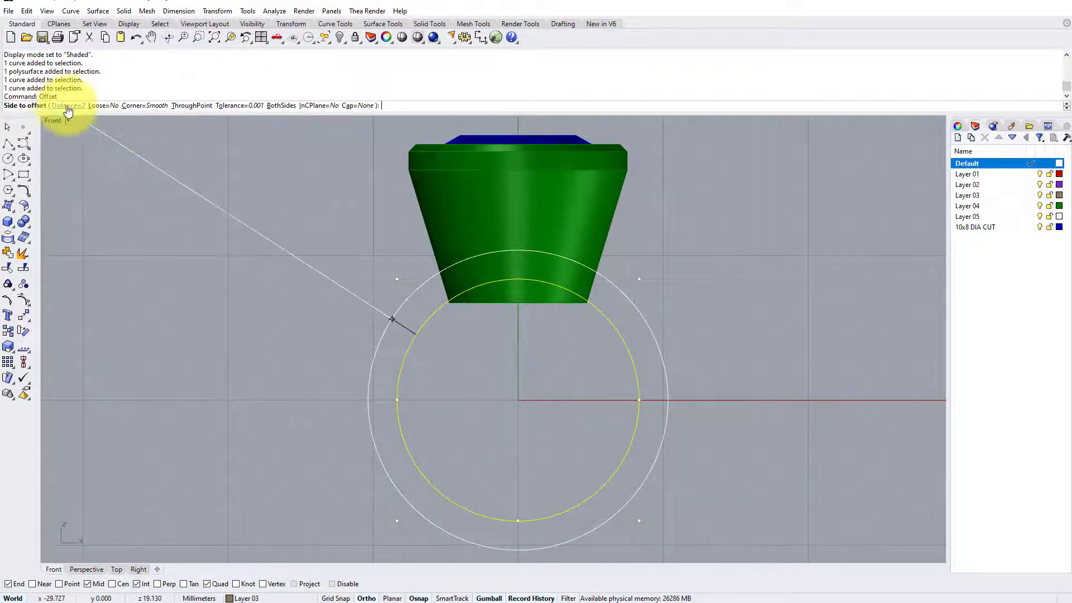
{"action": "left_click", "coordinate": [334, 437]}
{"action": "key", "text": "Escape"}
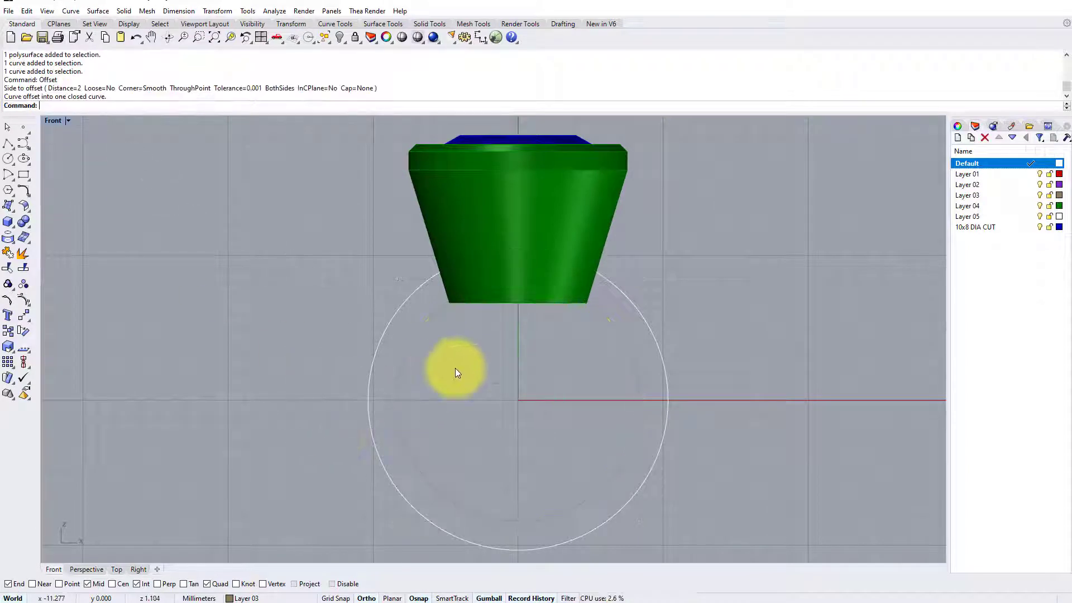
{"action": "scroll", "coordinate": [433, 352], "scroll_direction": "down", "scroll_amount": 2}
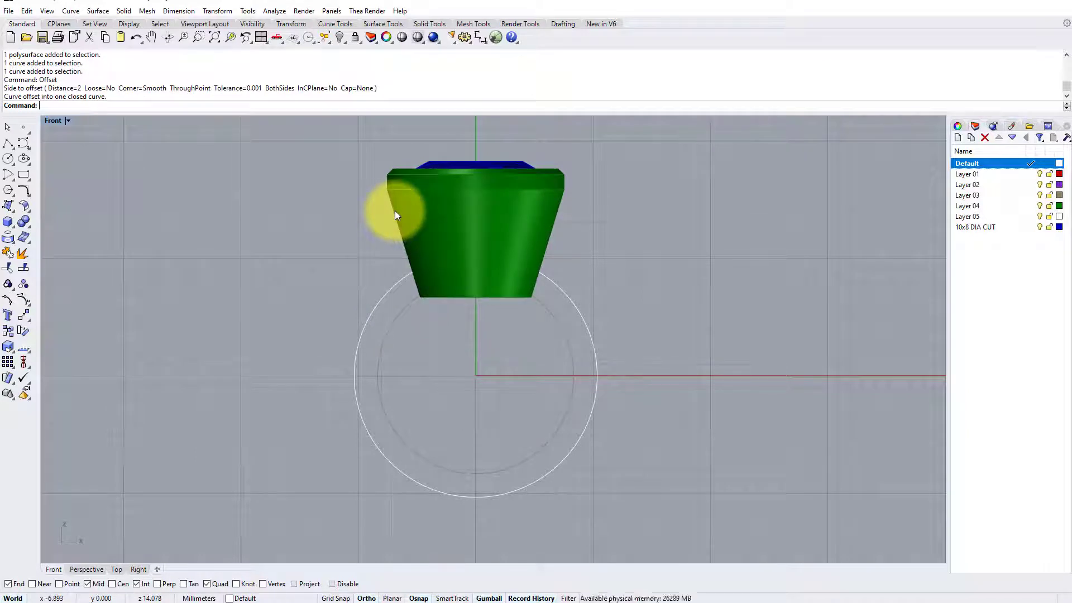
{"action": "left_click", "coordinate": [398, 284]}
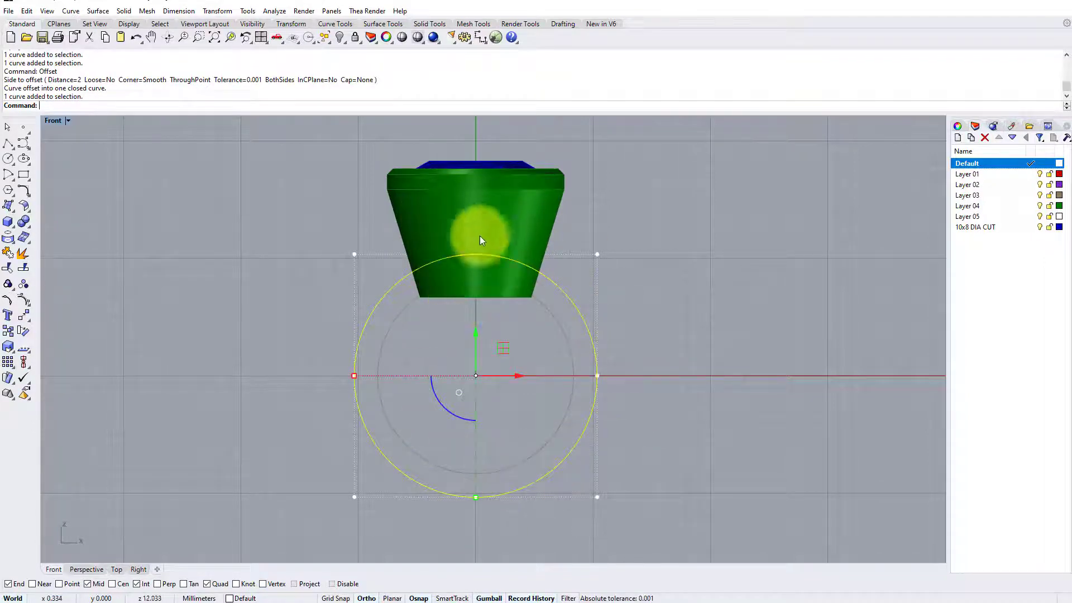
Switch the Front view to Wireframe and pick the outer circle's top control point
{"action": "left_click", "coordinate": [52, 120]}
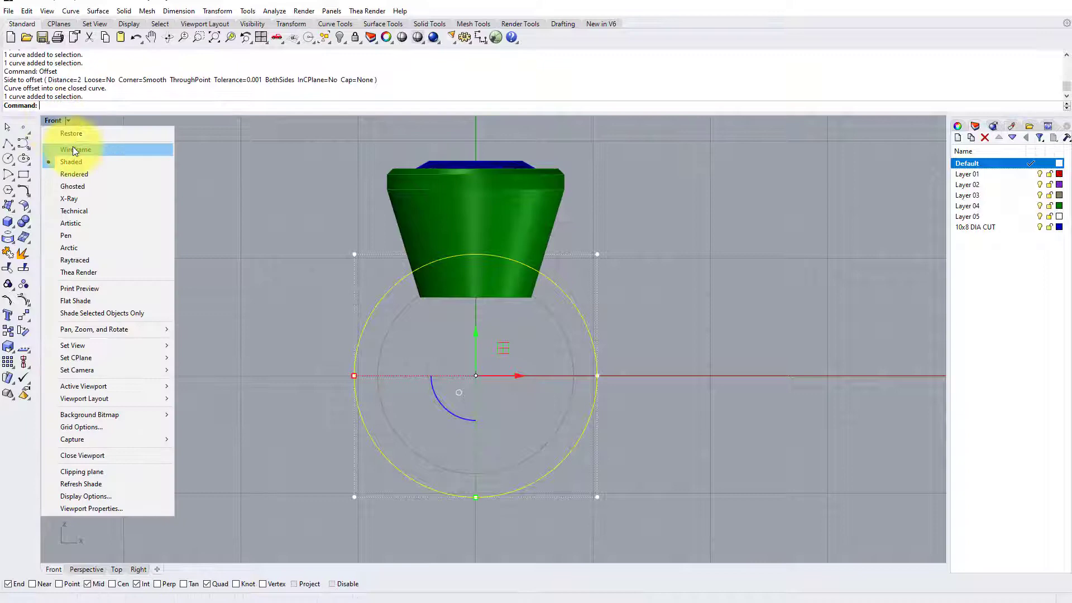
{"action": "left_click", "coordinate": [74, 148]}
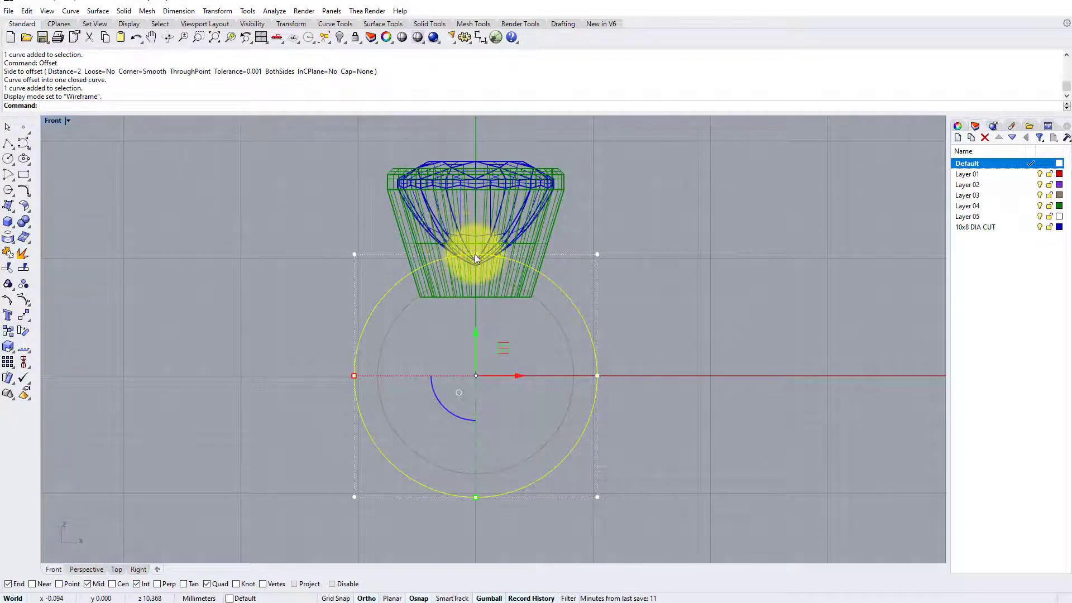
{"action": "scroll", "coordinate": [475, 257], "scroll_direction": "up", "scroll_amount": 5}
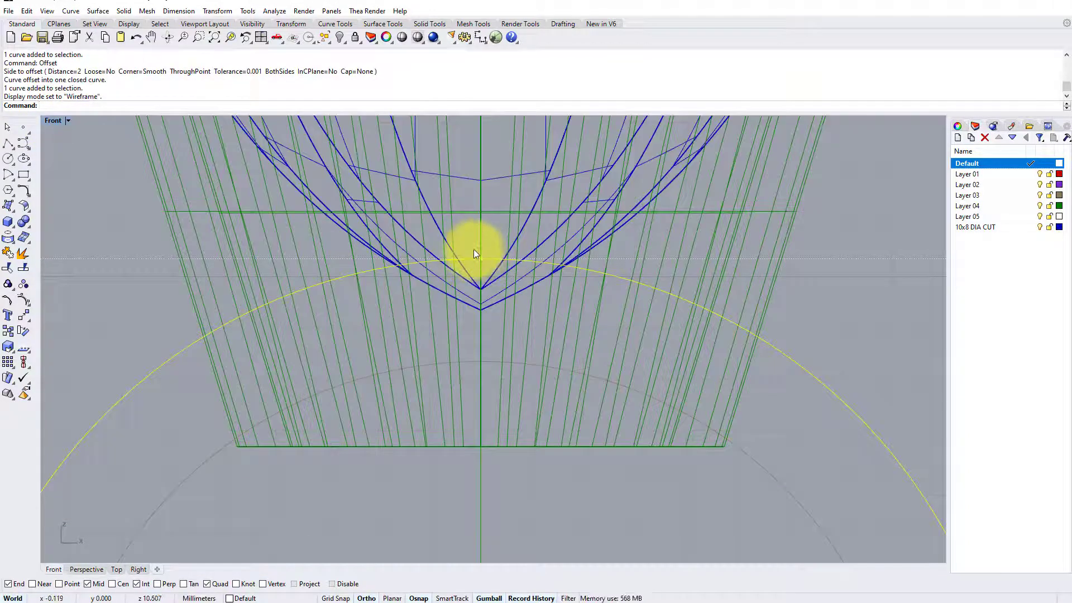
{"action": "left_click", "coordinate": [480, 258]}
{"action": "scroll", "coordinate": [460, 265], "scroll_direction": "down", "scroll_amount": 3}
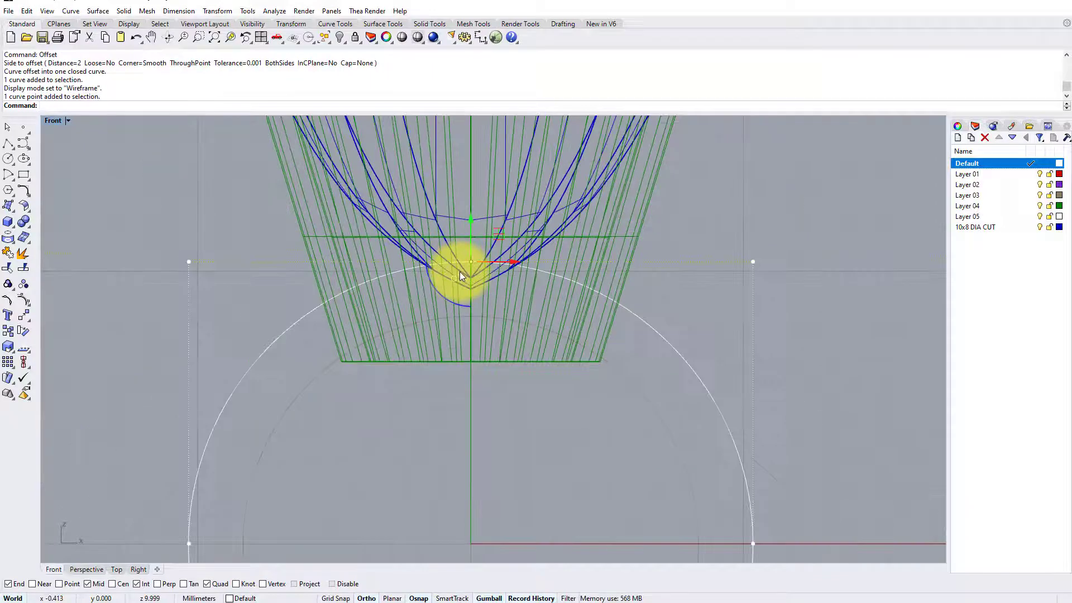
{"action": "scroll", "coordinate": [460, 275], "scroll_direction": "down", "scroll_amount": 5}
{"action": "right_click_drag", "start_coordinate": [460, 275], "coordinate": [480, 349]}
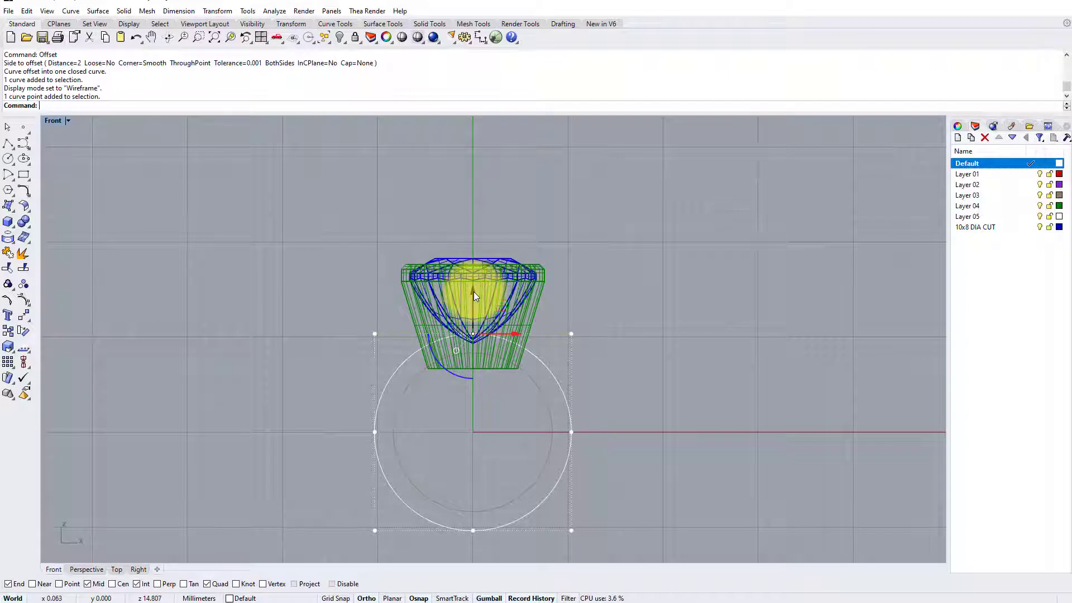
Drag the top point up into a teardrop tip above the bezel, then reshape both sides
{"action": "left_click_drag", "start_coordinate": [473, 292], "coordinate": [507, 132]}
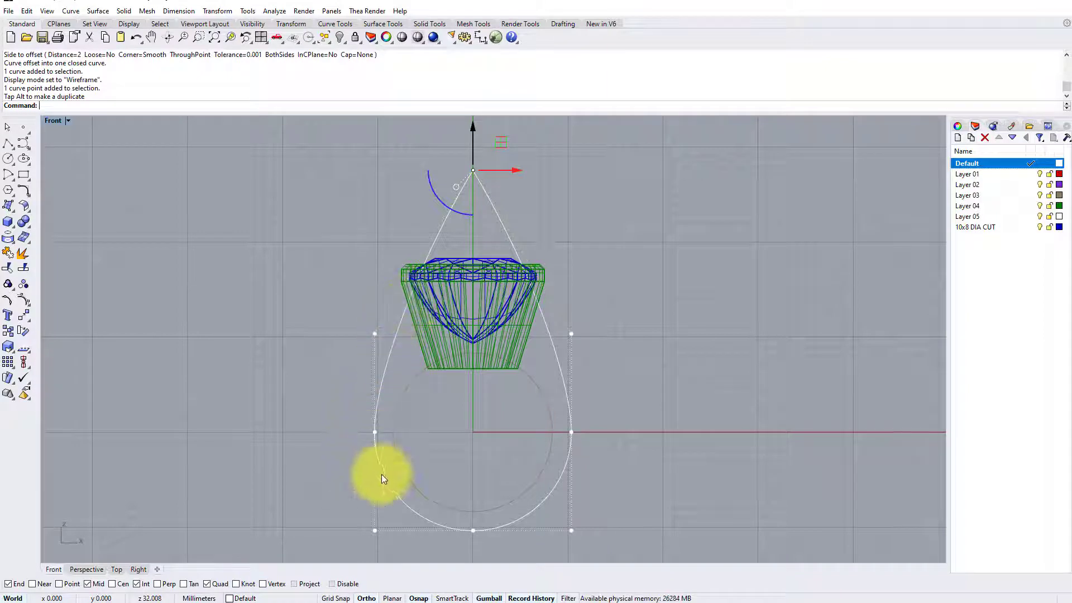
{"action": "left_click_drag", "start_coordinate": [574, 427], "coordinate": [572, 432]}
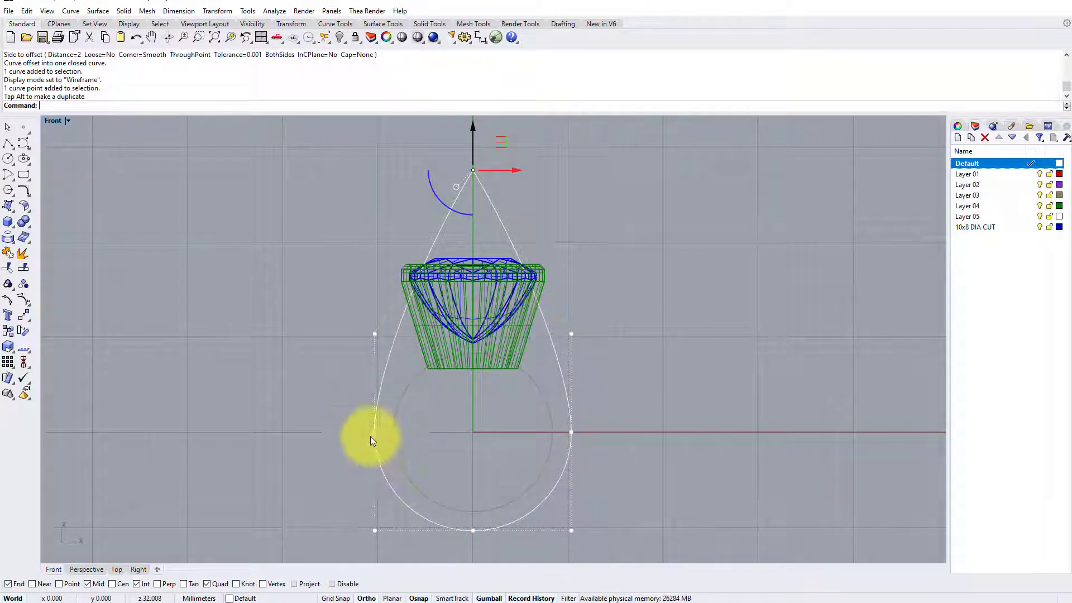
{"action": "left_click_drag", "start_coordinate": [376, 384], "coordinate": [392, 336]}
{"action": "left_click_drag", "start_coordinate": [412, 287], "coordinate": [389, 343]}
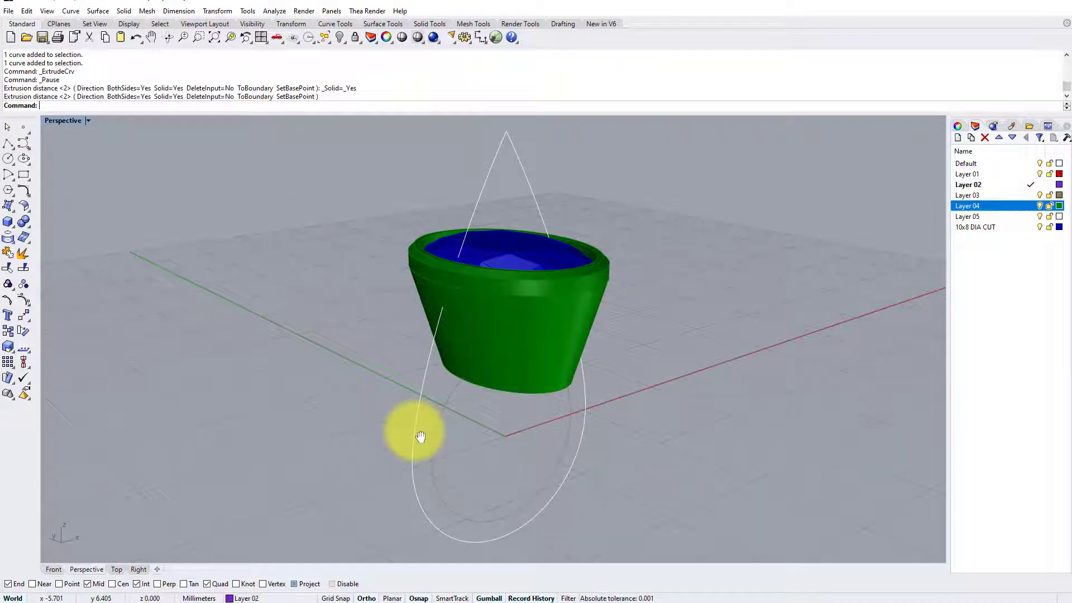
Select the teardrop and inner circle curves and make Layer 02 current
{"action": "left_click", "coordinate": [424, 431]}
{"action": "left_click", "coordinate": [437, 426], "text": "shift"}
{"action": "mouse_move", "coordinate": [437, 426]}
{"action": "right_mouse_down"}
{"action": "mouse_move", "coordinate": [469, 411]}
{"action": "mouse_move", "coordinate": [448, 388]}
{"action": "mouse_move", "coordinate": [441, 421]}
{"action": "right_mouse_up"}
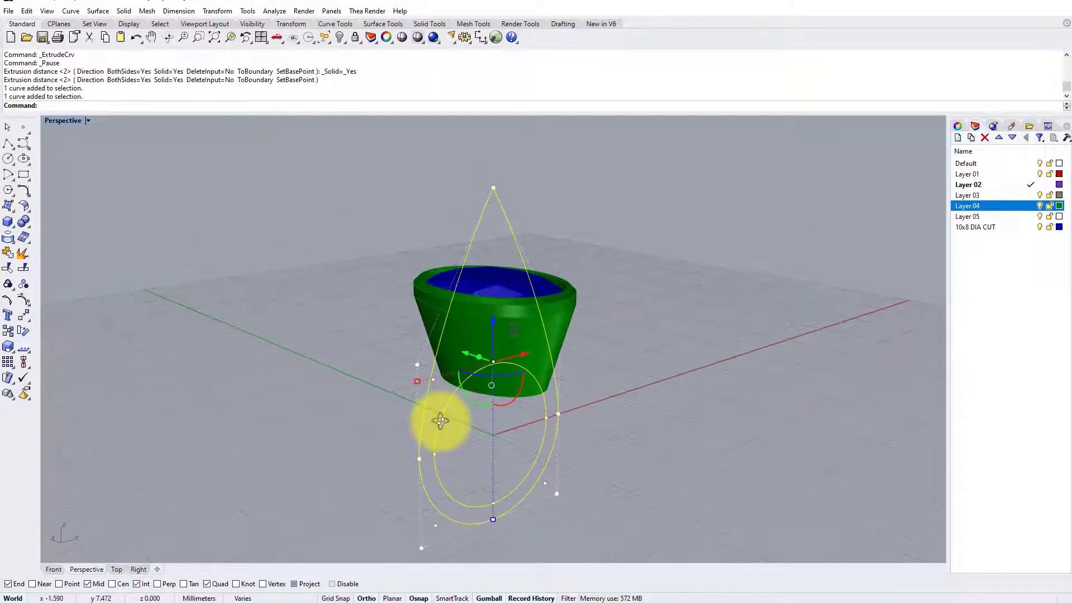
{"action": "left_click", "coordinate": [984, 184]}
Extrude the curves straight by 4.1 mm into a solid purple shank
{"action": "left_click", "coordinate": [124, 11]}
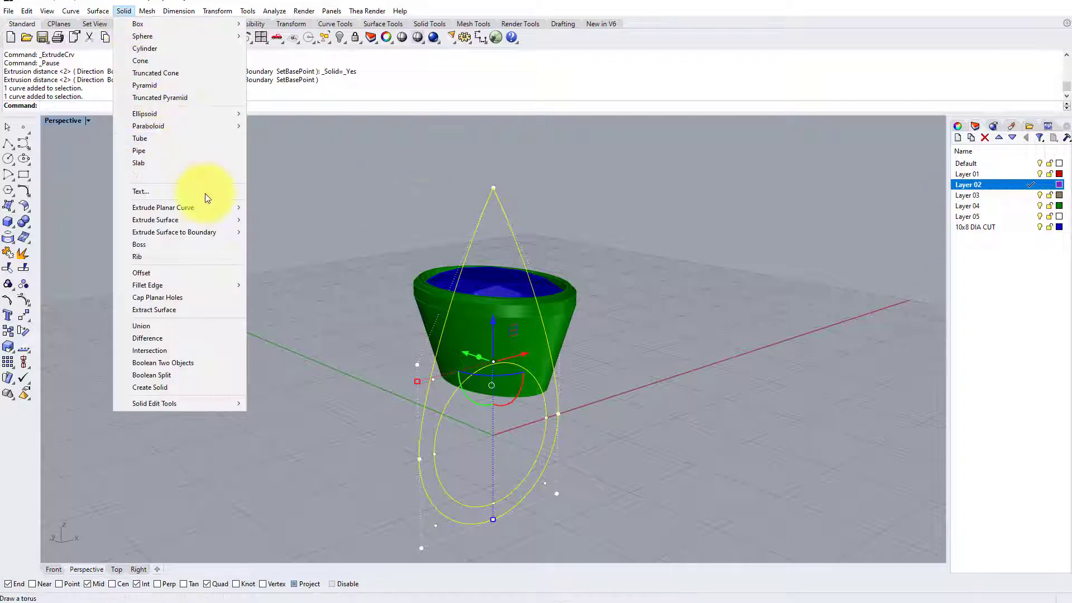
{"action": "mouse_move", "coordinate": [209, 211]}
{"action": "left_click", "coordinate": [270, 209]}
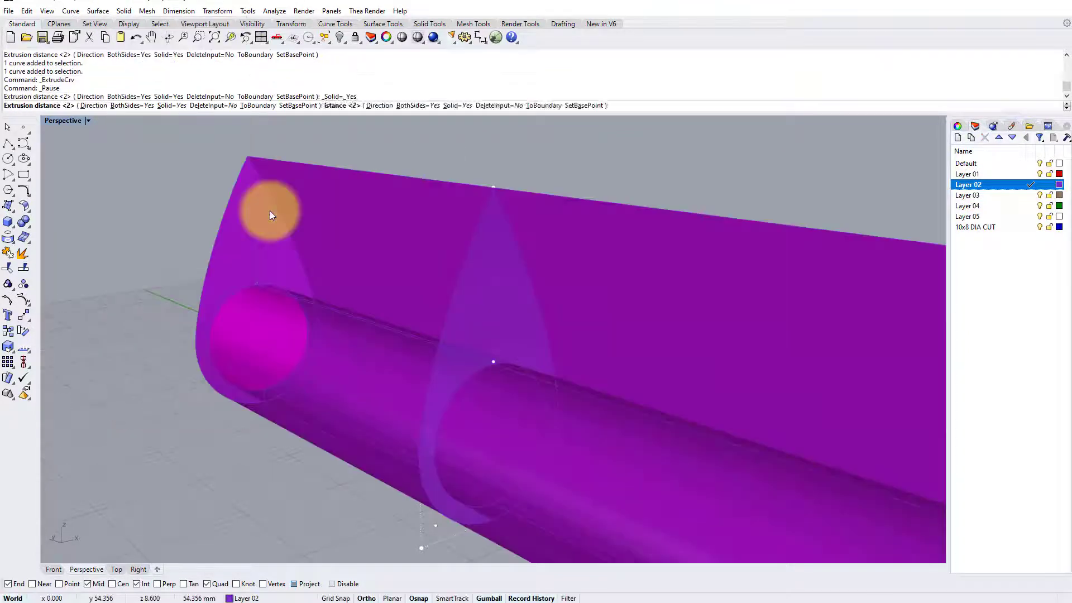
{"action": "right_click_drag", "start_coordinate": [322, 366], "coordinate": [355, 356]}
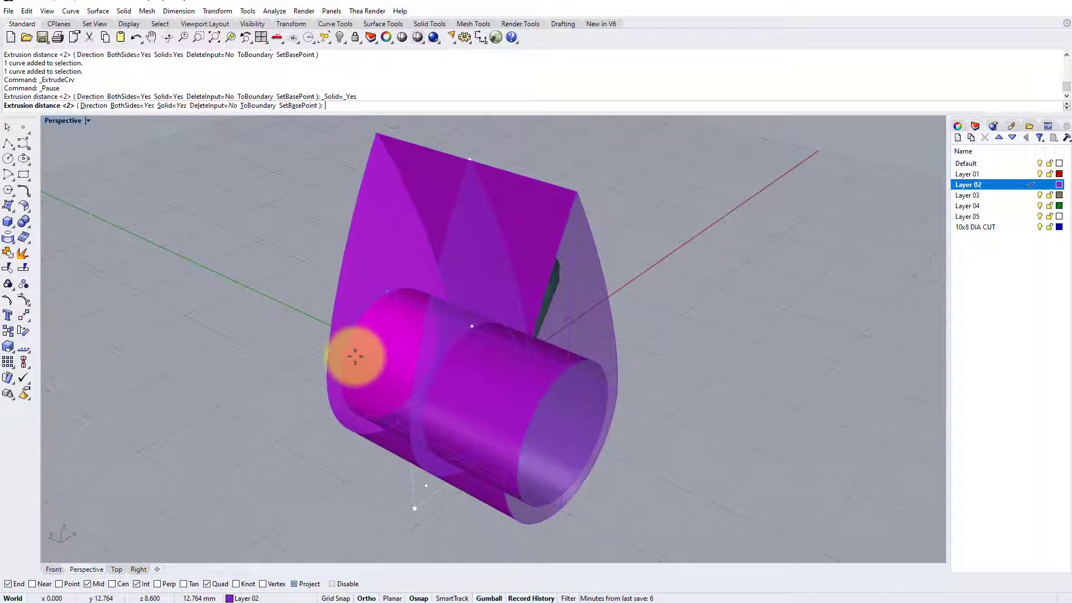
{"action": "type", "text": "4.1/"}
{"action": "key", "text": "Return"}
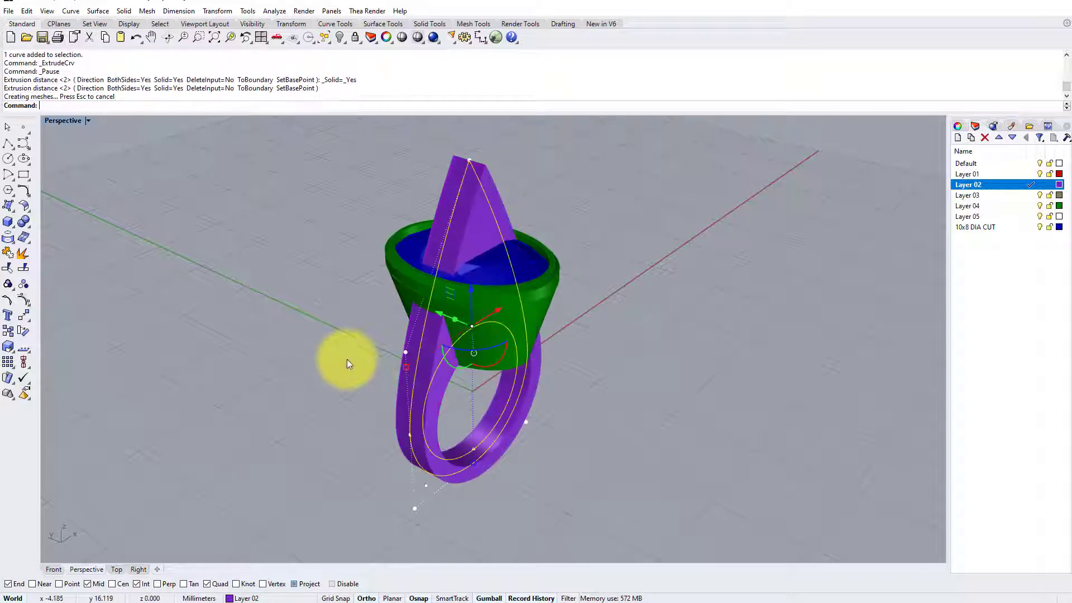
{"action": "right_click_drag", "start_coordinate": [347, 361], "coordinate": [447, 383]}
Maximize and zoom the Front view on the bezel, and make Layer 01 current
{"action": "scroll", "coordinate": [447, 383], "scroll_direction": "up", "scroll_amount": 4}
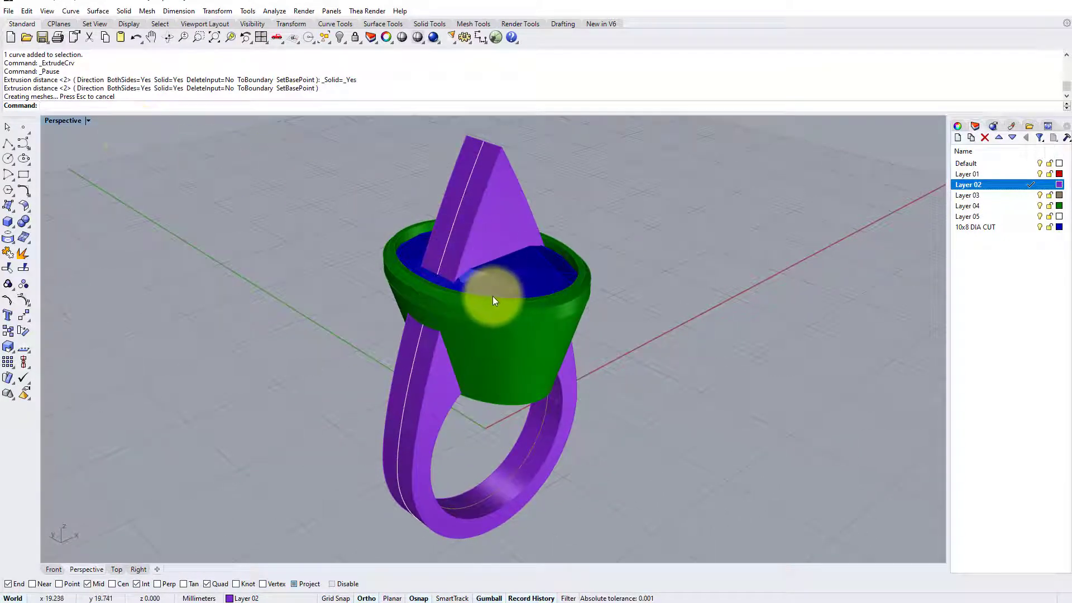
{"action": "double_click", "coordinate": [77, 120]}
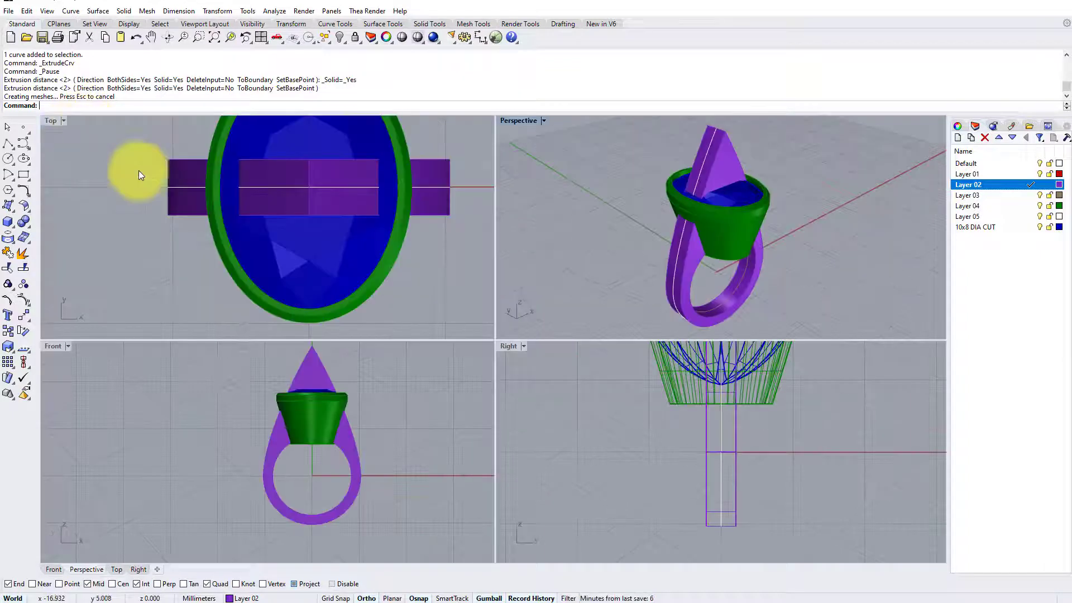
{"action": "double_click", "coordinate": [67, 347]}
{"action": "scroll", "coordinate": [348, 356], "scroll_direction": "up", "scroll_amount": 1}
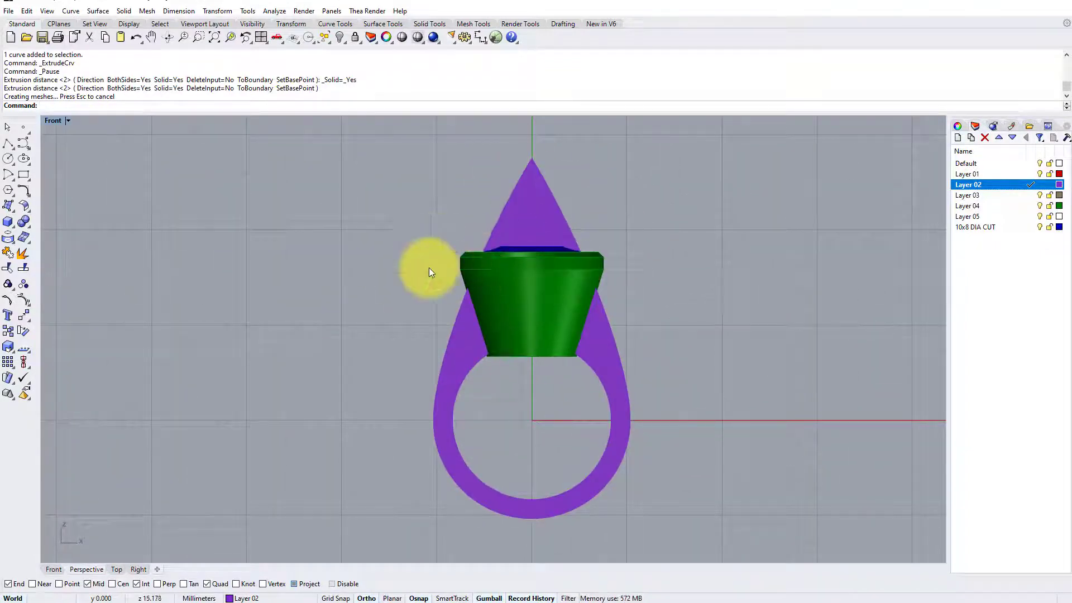
{"action": "right_click_drag", "start_coordinate": [569, 281], "coordinate": [510, 256]}
{"action": "scroll", "coordinate": [510, 287], "scroll_direction": "up", "scroll_amount": 2}
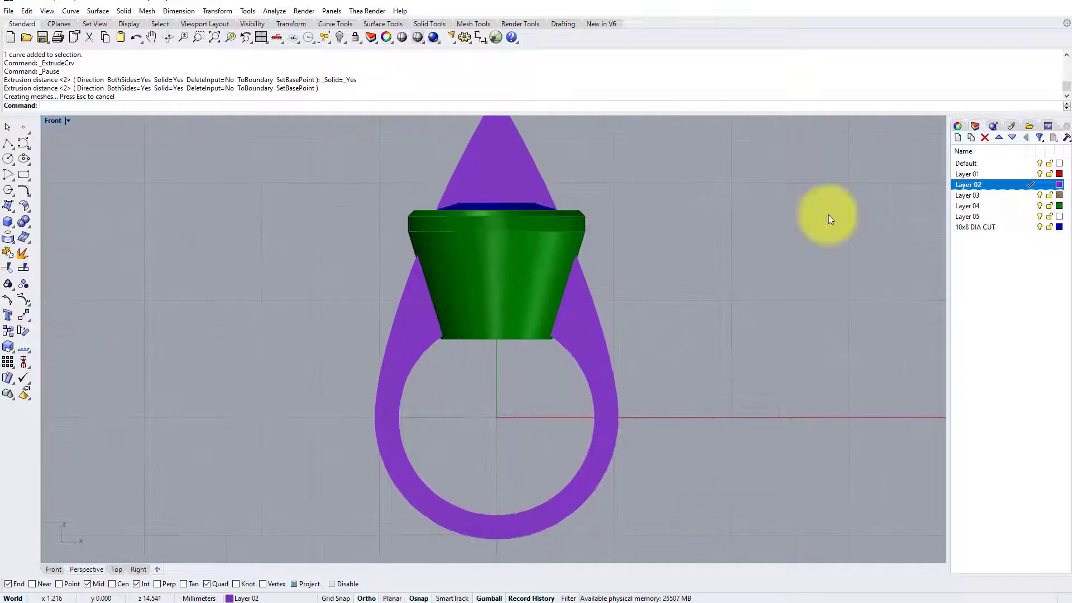
{"action": "double_click", "coordinate": [997, 174]}
Draw a horizontal cutting polyline across the bezel top with Ortho on
{"action": "left_click", "coordinate": [9, 143]}
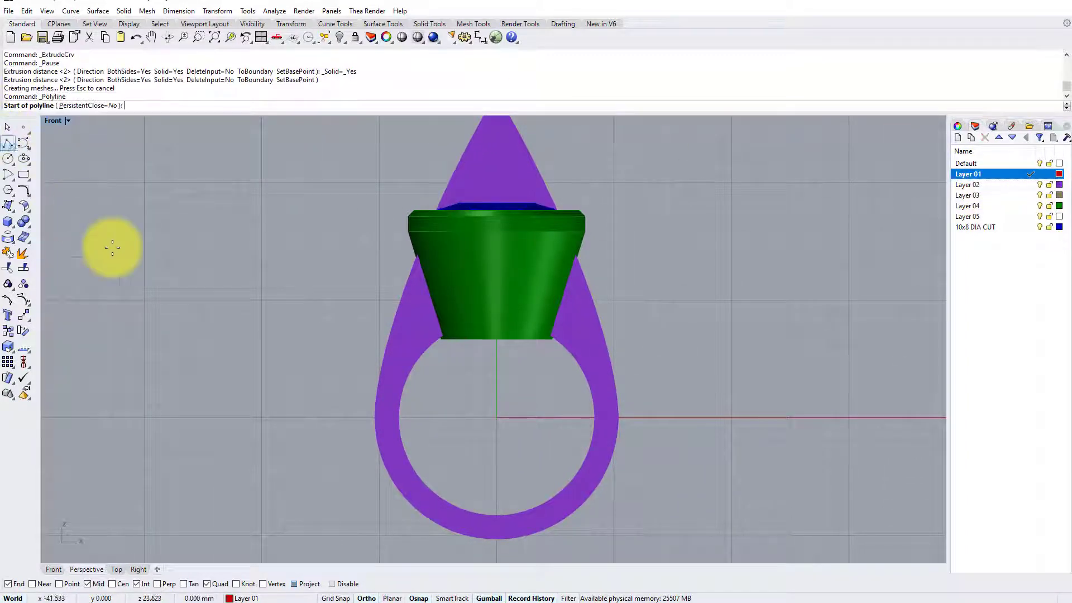
{"action": "left_click", "coordinate": [365, 598]}
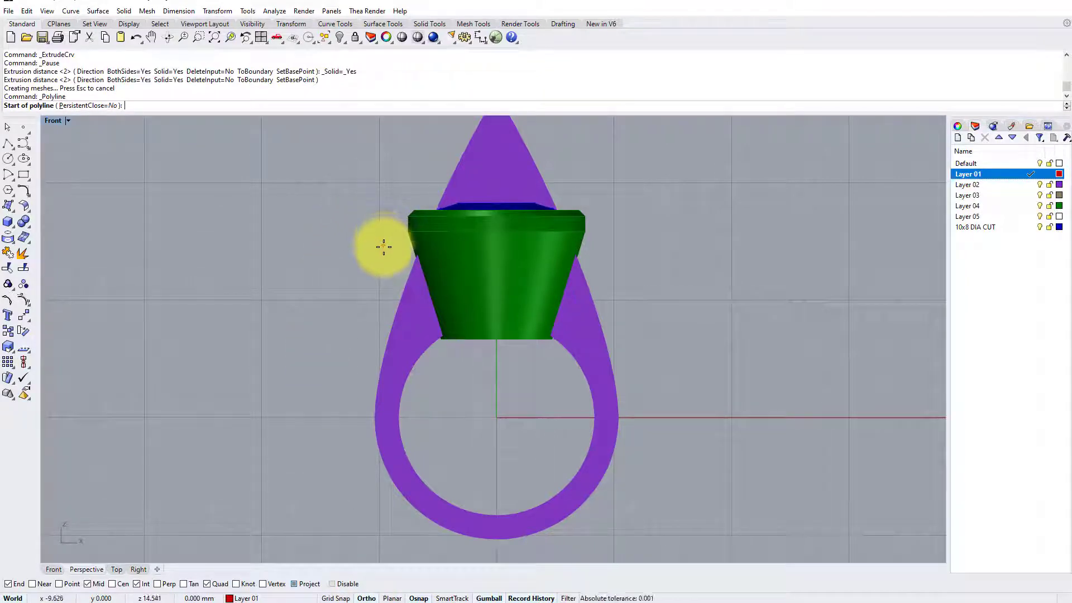
{"action": "left_click", "coordinate": [384, 247]}
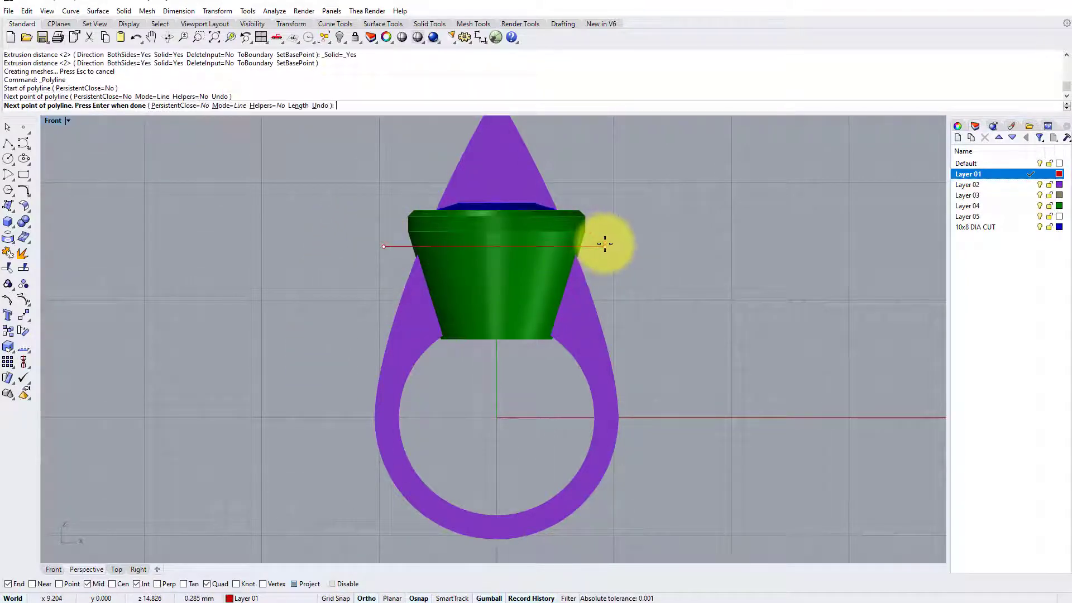
{"action": "right_click", "coordinate": [414, 262]}
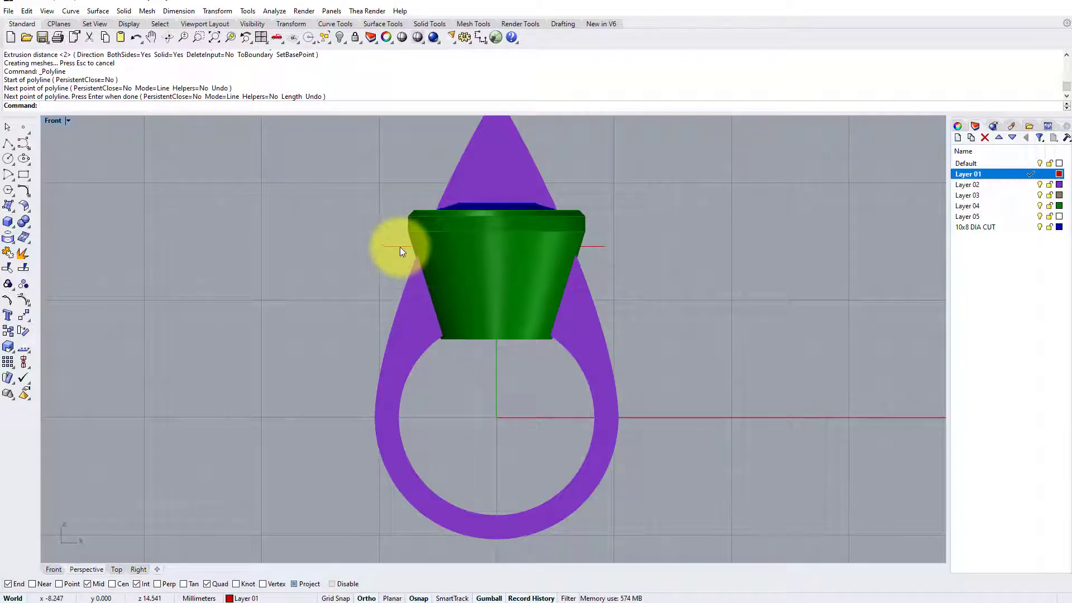
WireCut the purple shank with the line and delete the cut-off pointed top
{"action": "left_click", "coordinate": [400, 247]}
{"action": "type", "text": "wirecut"}
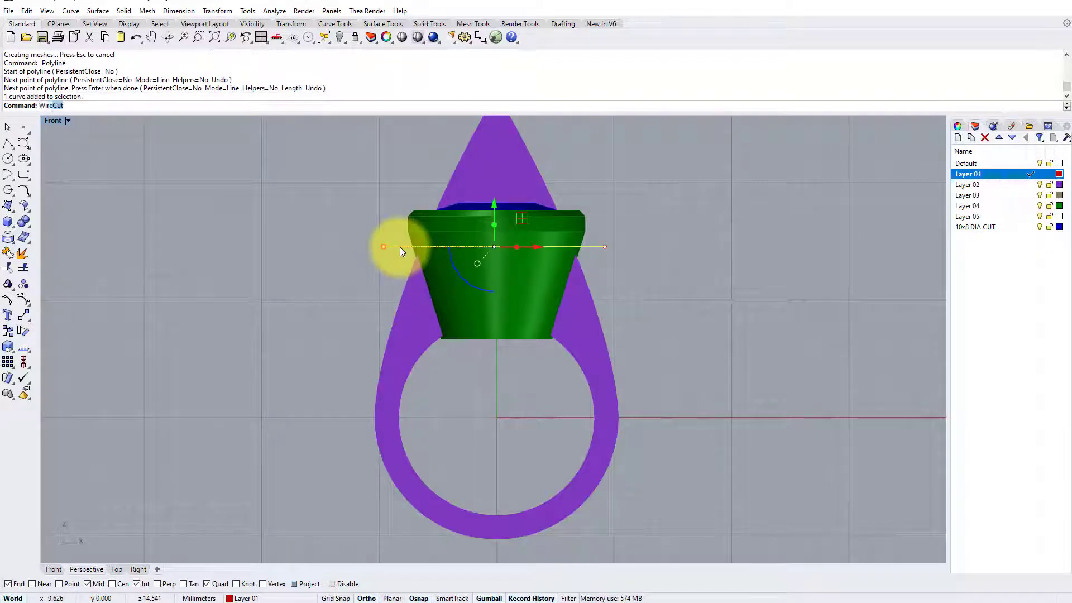
{"action": "key", "text": "Return"}
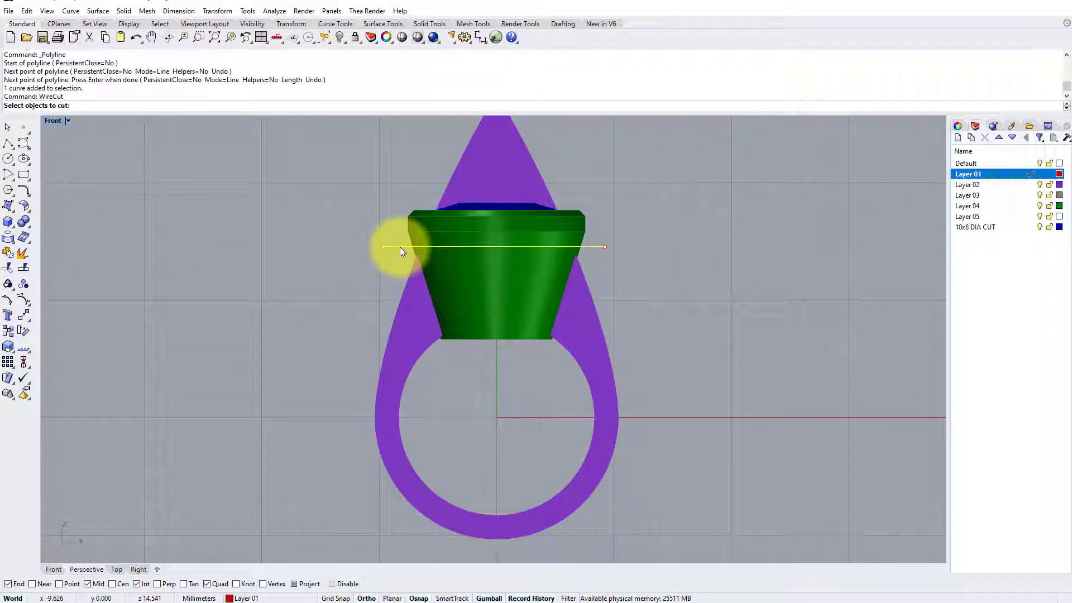
{"action": "left_click", "coordinate": [516, 159]}
{"action": "key", "text": "Return"}
{"action": "key", "text": "Return"}
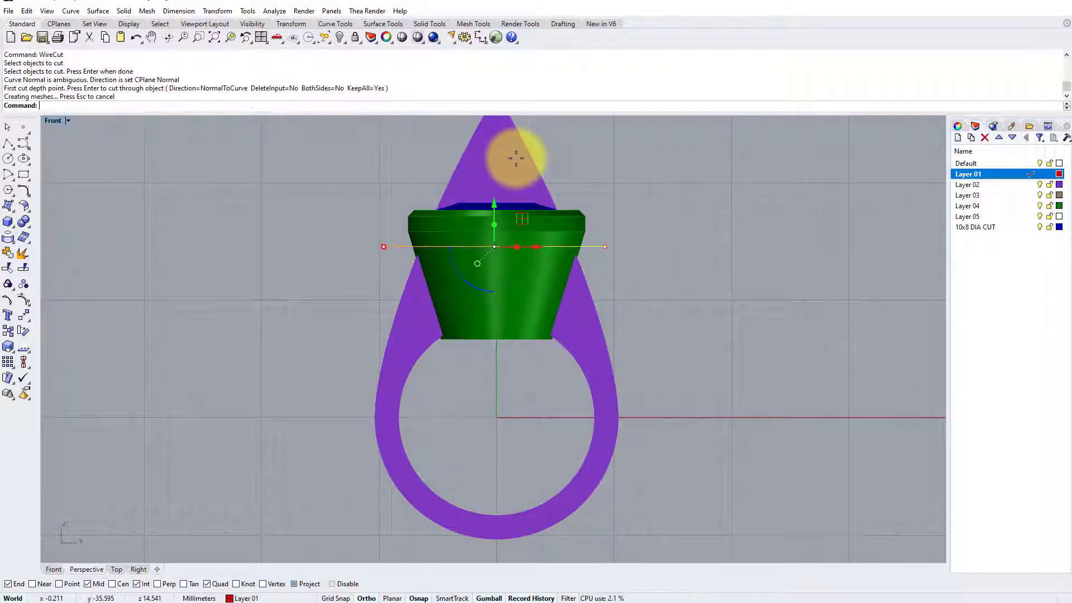
{"action": "left_click", "coordinate": [509, 157]}
{"action": "left_click", "coordinate": [562, 311]}
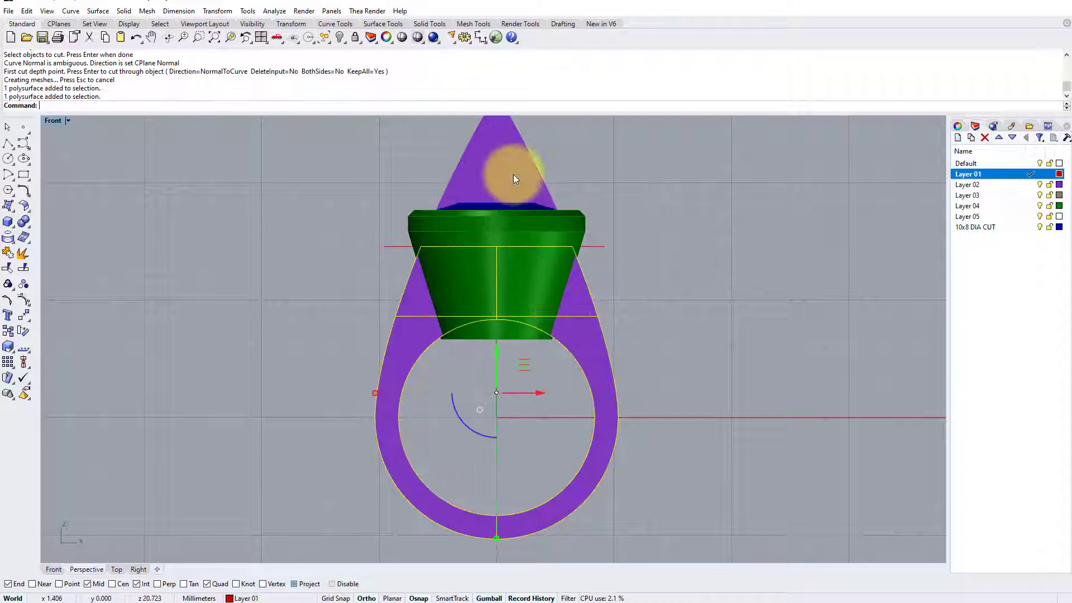
{"action": "left_click", "coordinate": [513, 174]}
{"action": "key", "text": "Delete"}
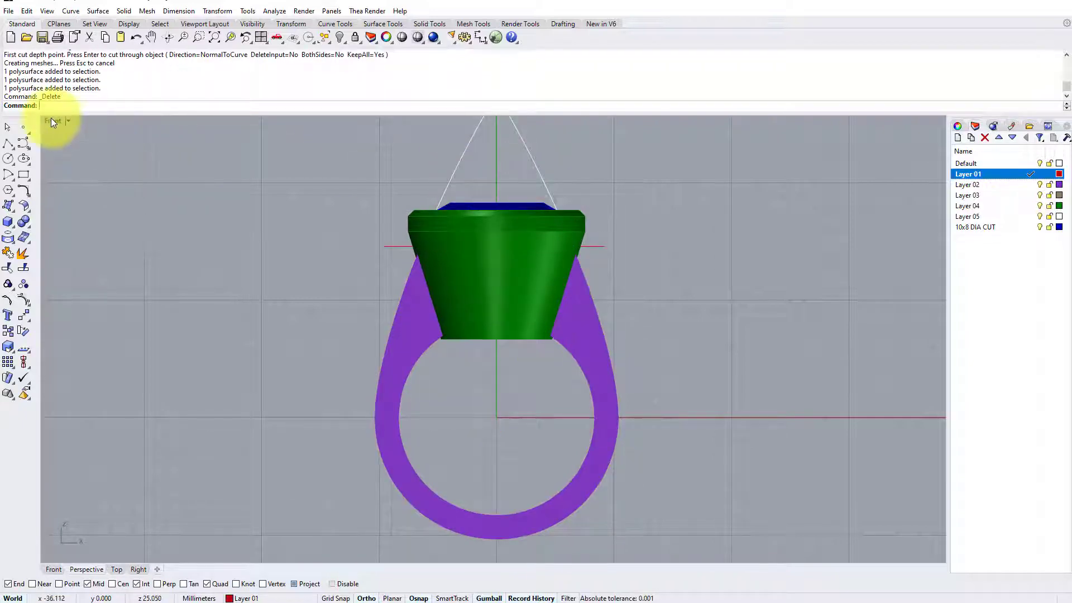
Maximize the Perspective view and hide the 10x8 DIA CUT and Layer 04 layers
{"action": "double_click", "coordinate": [52, 119]}
{"action": "double_click", "coordinate": [520, 121]}
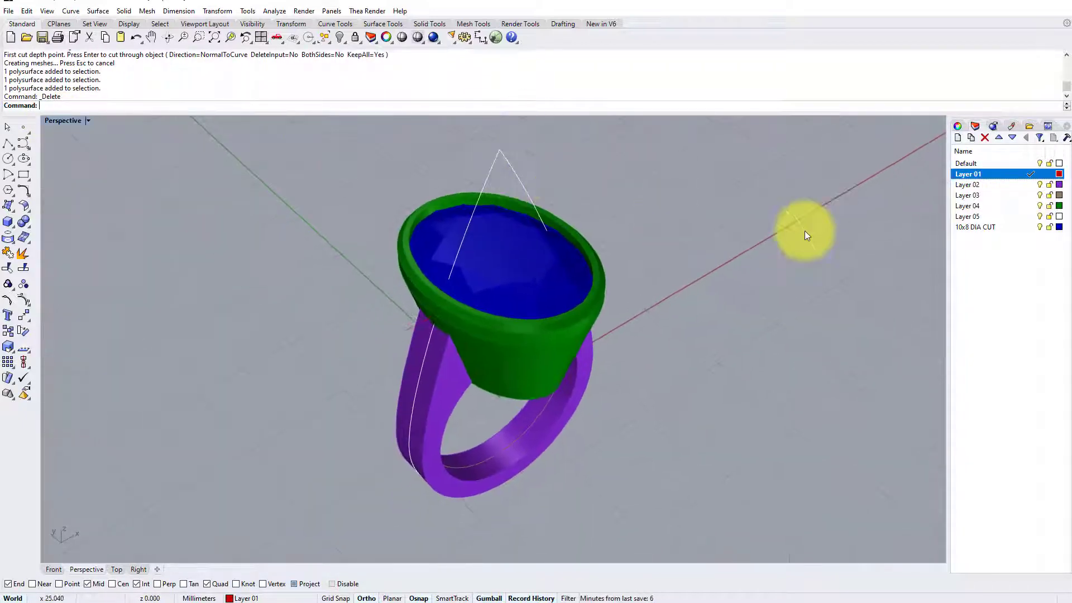
{"action": "left_click", "coordinate": [1040, 227]}
{"action": "left_click", "coordinate": [1040, 205]}
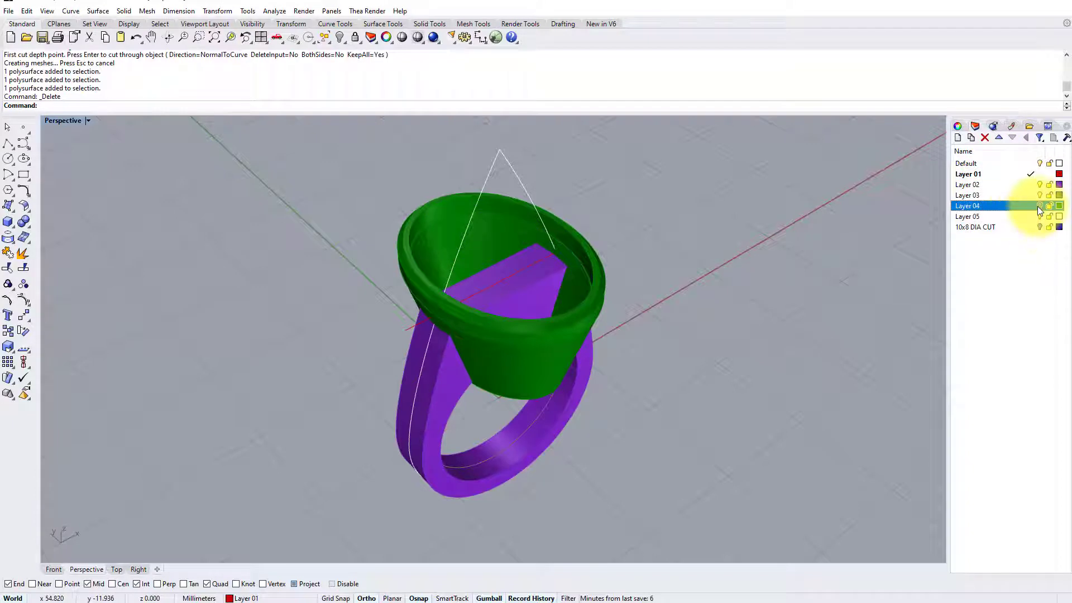
{"action": "right_click_drag", "start_coordinate": [507, 304], "coordinate": [446, 282]}
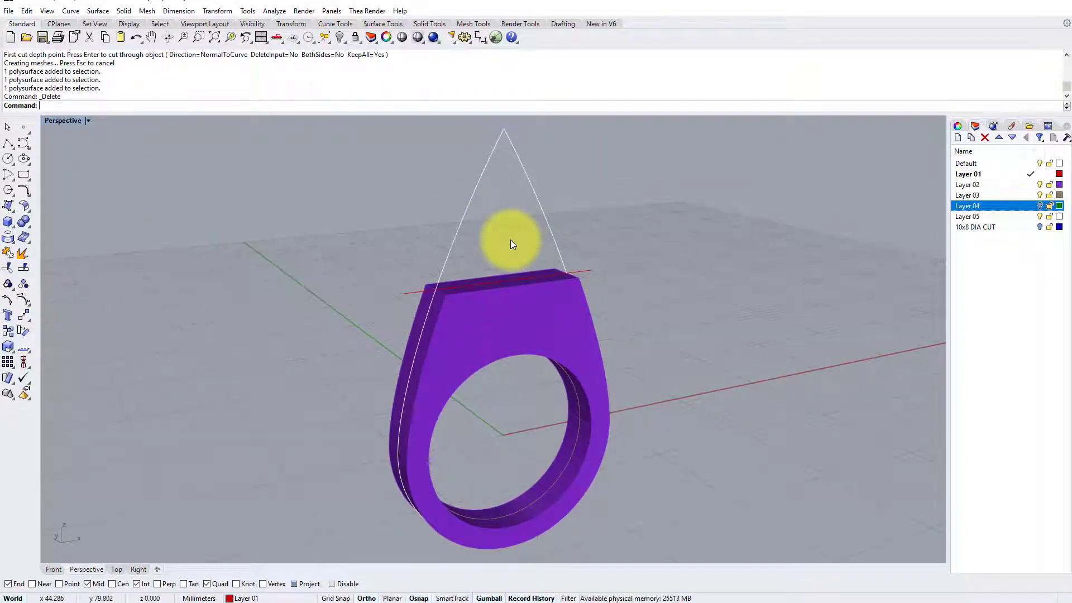
Delete the two leftover cutter curves and orbit to inspect the flat-topped shank
{"action": "left_click", "coordinate": [474, 197]}
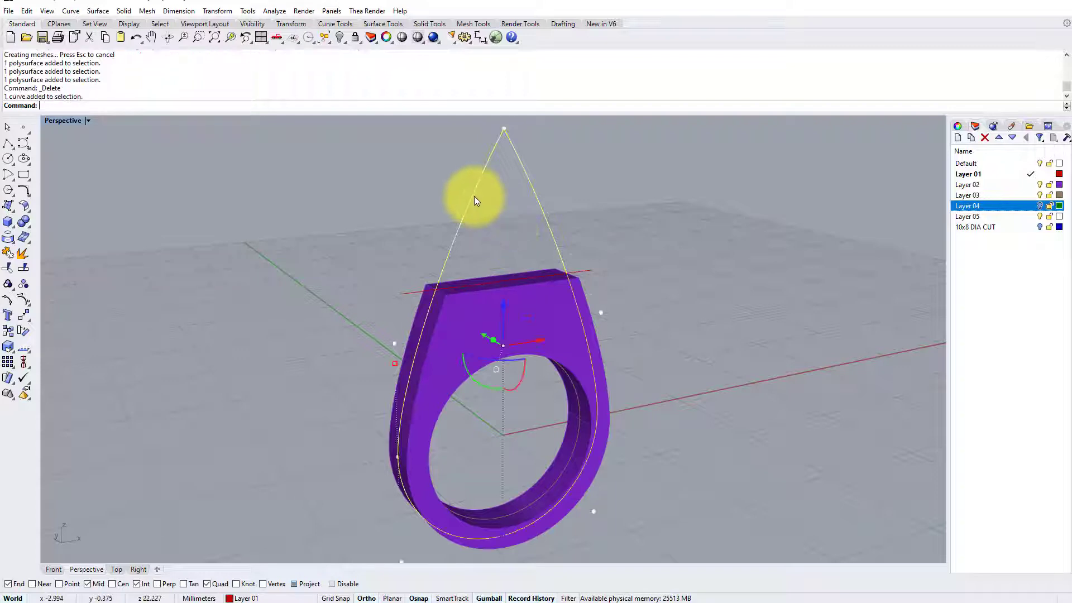
{"action": "key", "text": "Delete"}
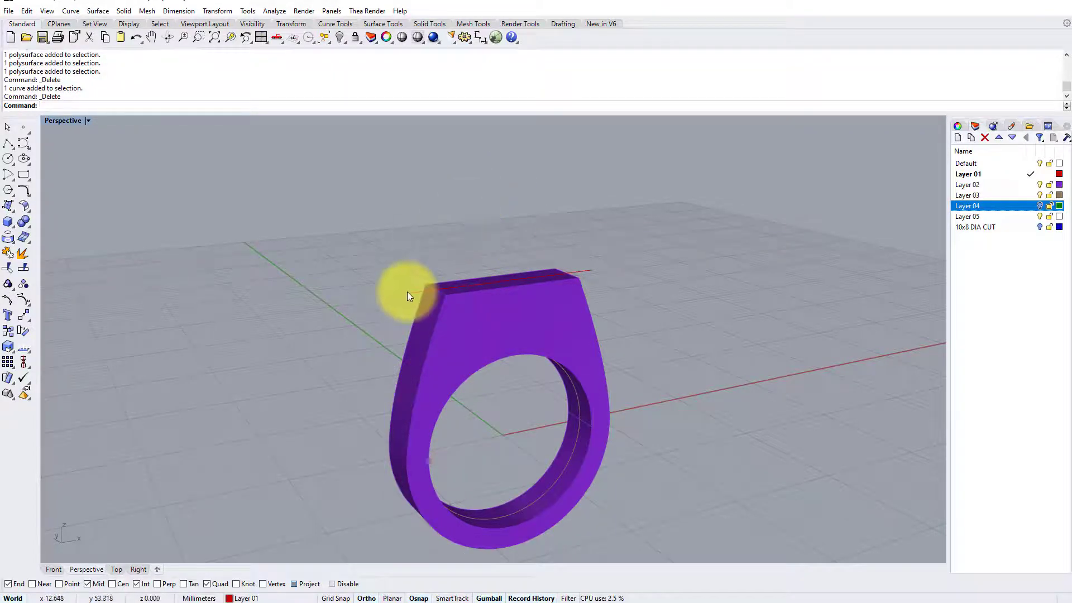
{"action": "left_click", "coordinate": [407, 293]}
{"action": "key", "text": "Delete"}
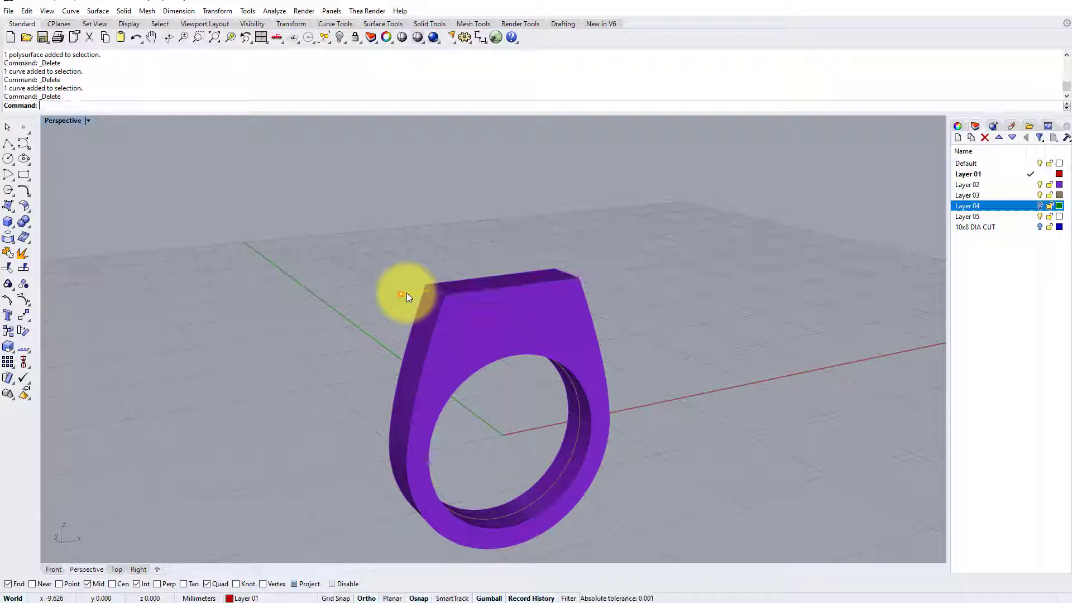
{"action": "right_click_drag", "start_coordinate": [406, 292], "coordinate": [423, 292]}
{"action": "right_click_drag", "start_coordinate": [504, 301], "coordinate": [510, 323]}
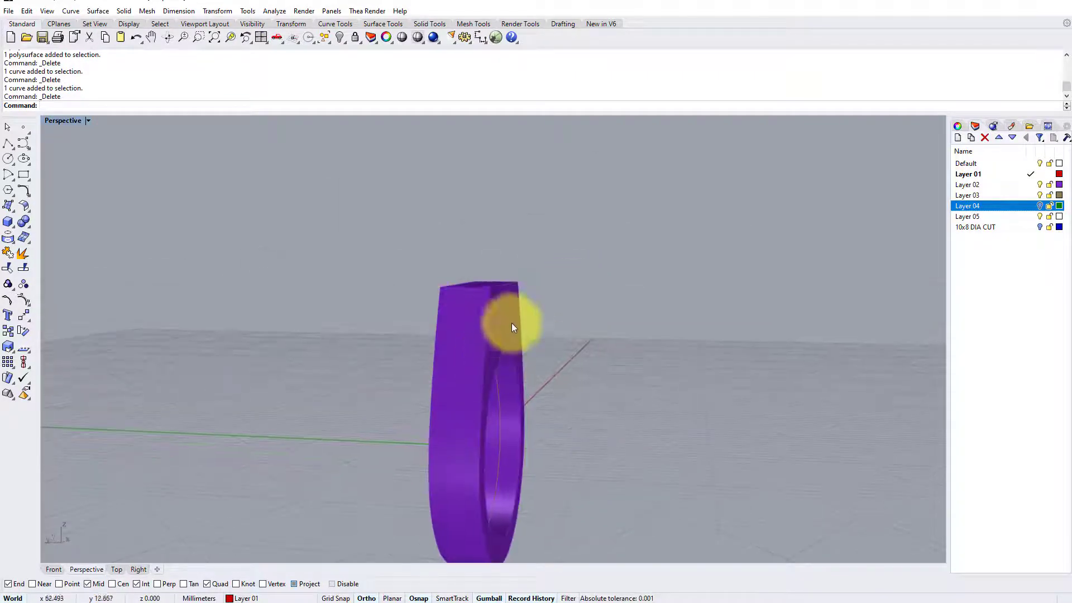
{"action": "right_click_drag", "start_coordinate": [496, 276], "coordinate": [687, 292]}
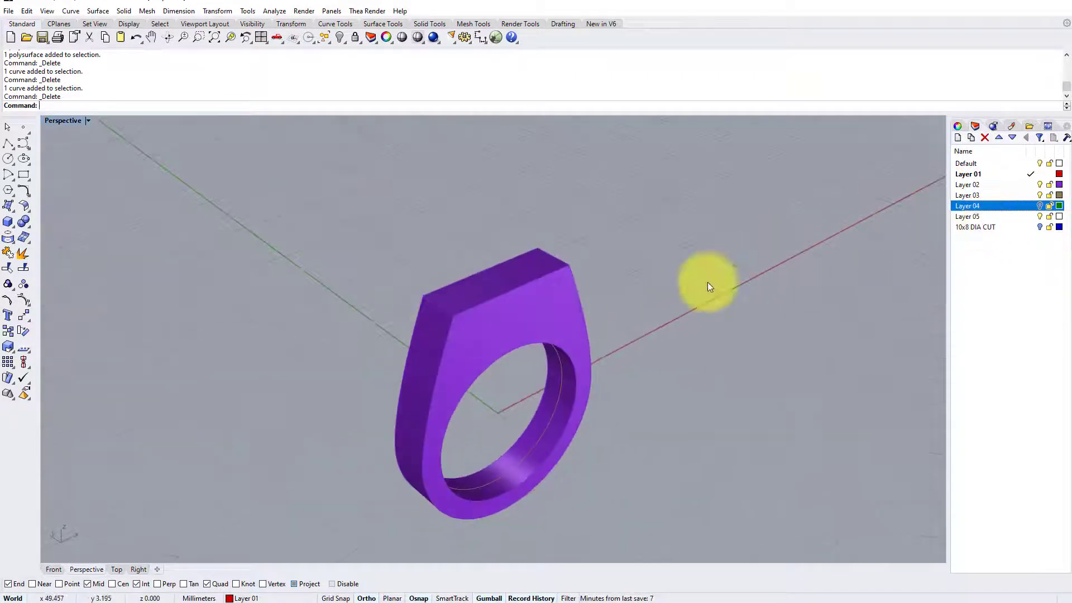
{"action": "right_click_drag", "start_coordinate": [574, 282], "coordinate": [569, 280]}
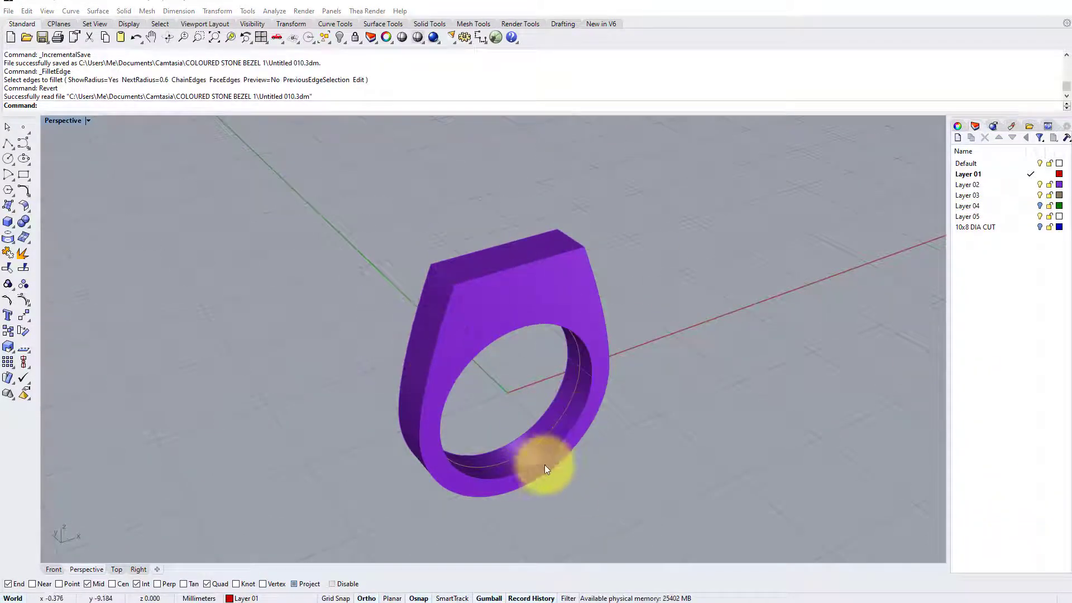
Fillet every edge of the purple shank at 0.6 mm radius using a window selection
{"action": "right_click_drag", "start_coordinate": [441, 319], "coordinate": [463, 327]}
{"action": "left_click", "coordinate": [124, 11]}
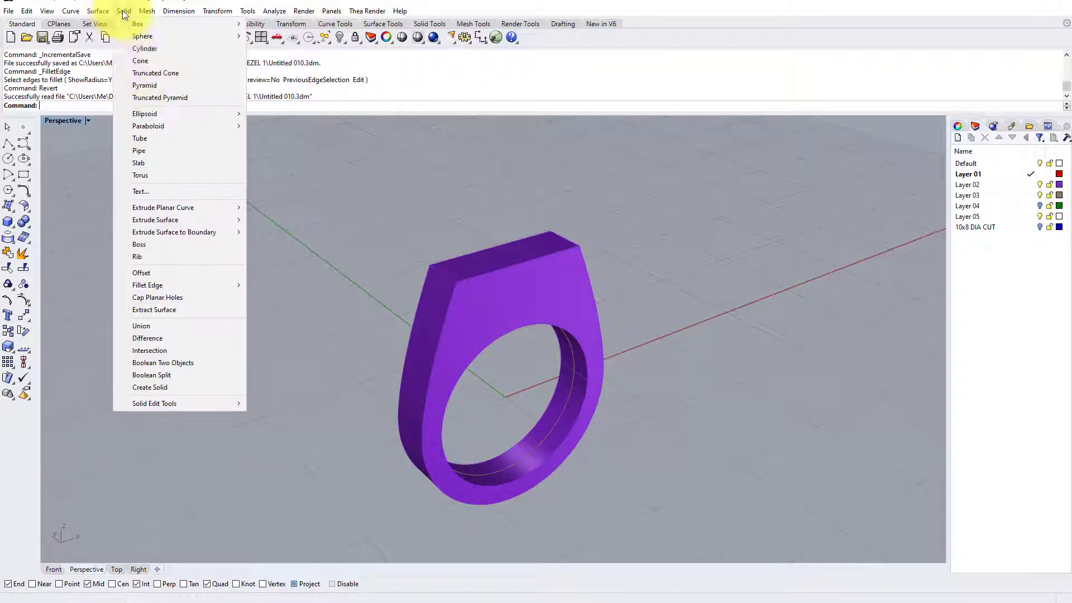
{"action": "mouse_move", "coordinate": [174, 284]}
{"action": "left_click", "coordinate": [262, 284]}
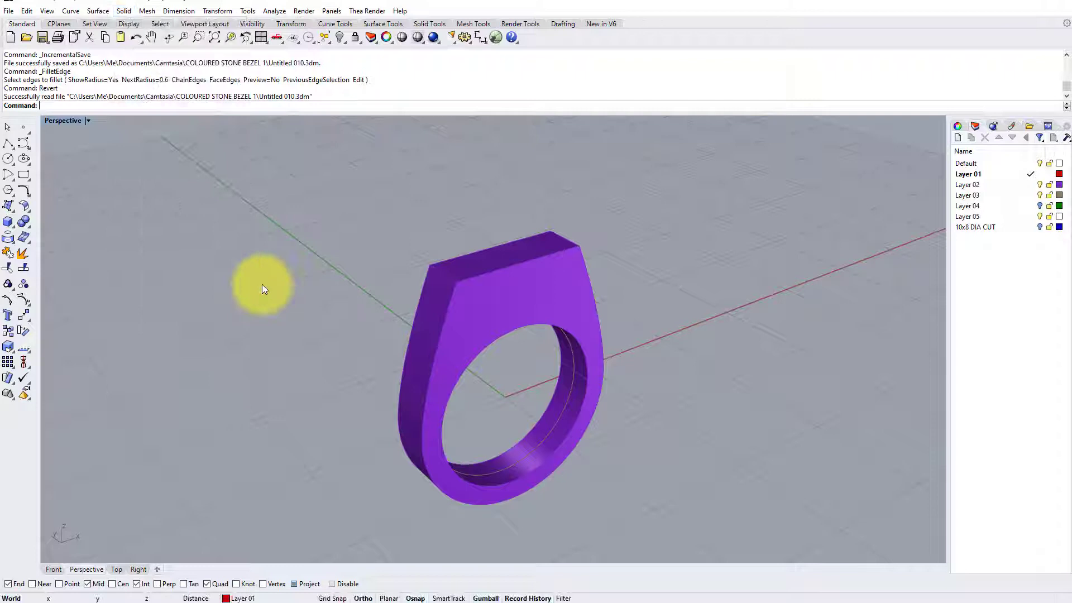
{"action": "right_click_drag", "start_coordinate": [515, 314], "coordinate": [458, 240]}
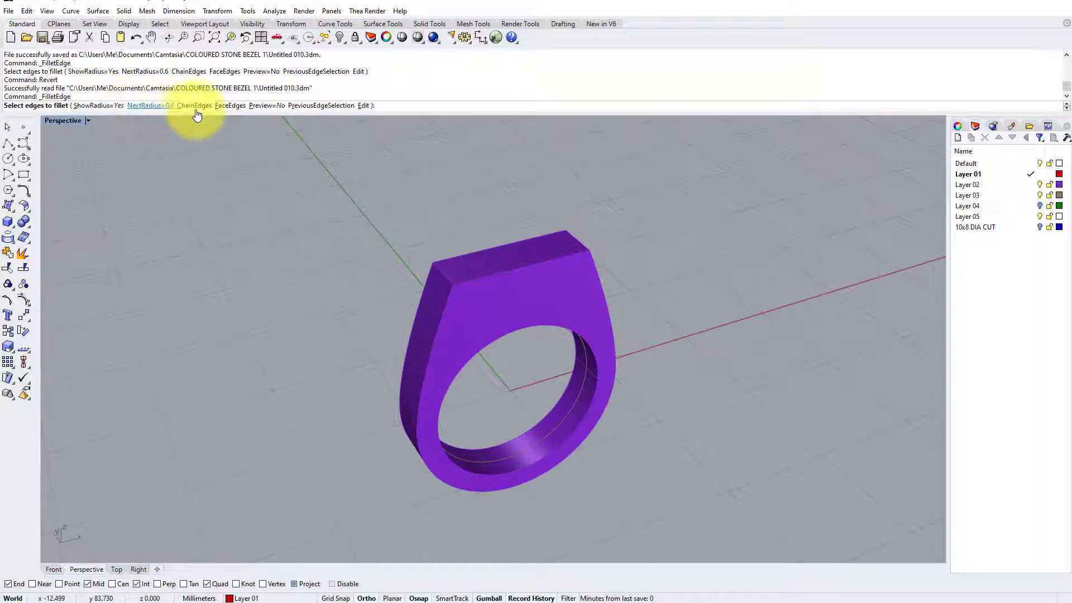
{"action": "left_click", "coordinate": [158, 106]}
{"action": "type", "text": ".6"}
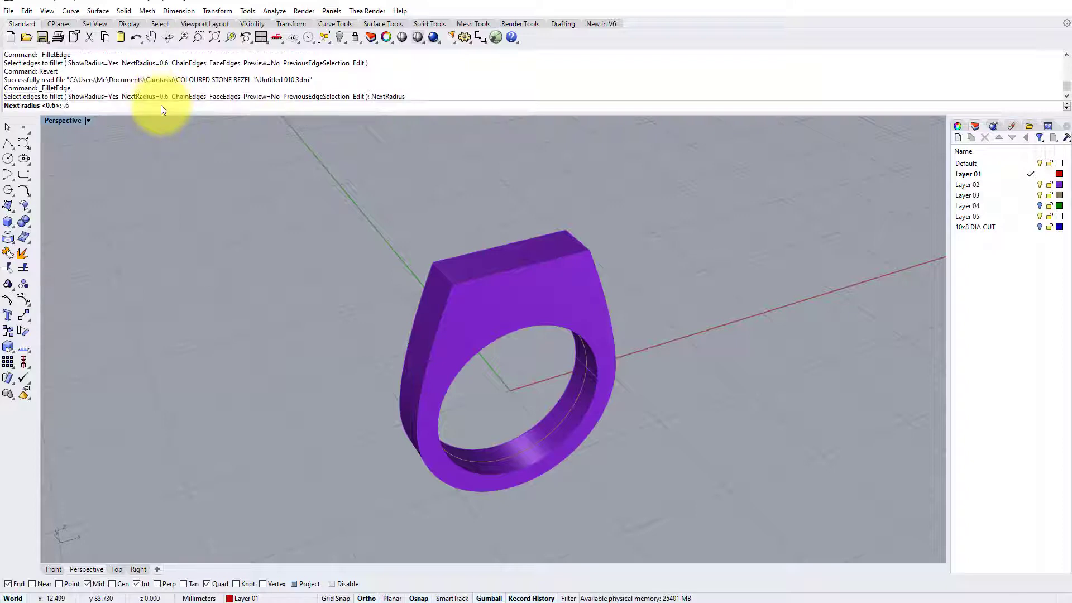
{"action": "key", "text": "Return"}
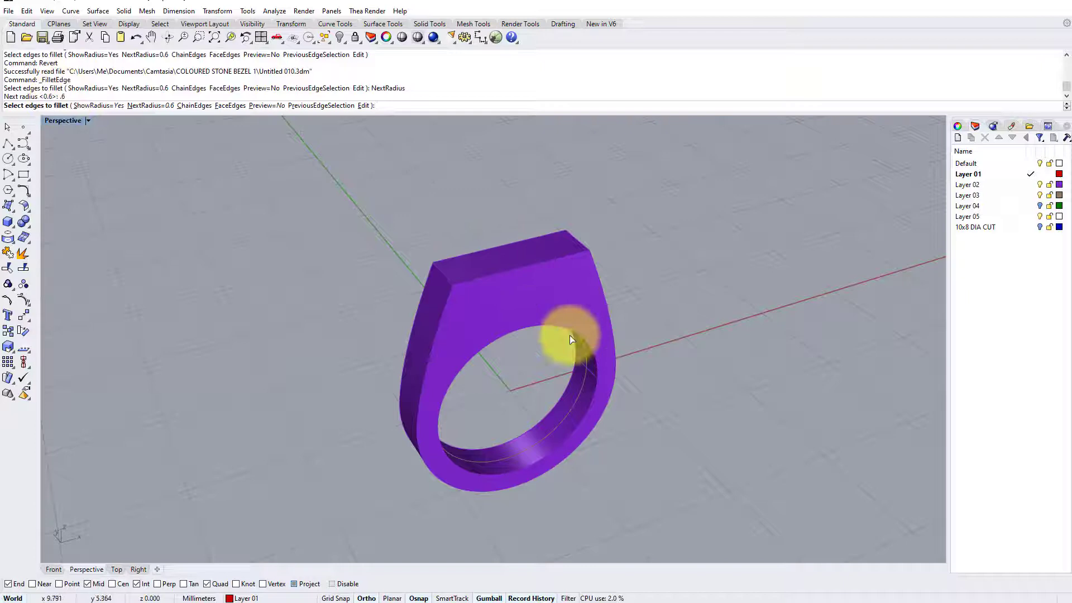
{"action": "left_click_drag", "start_coordinate": [298, 182], "coordinate": [660, 533]}
{"action": "key", "text": "Return"}
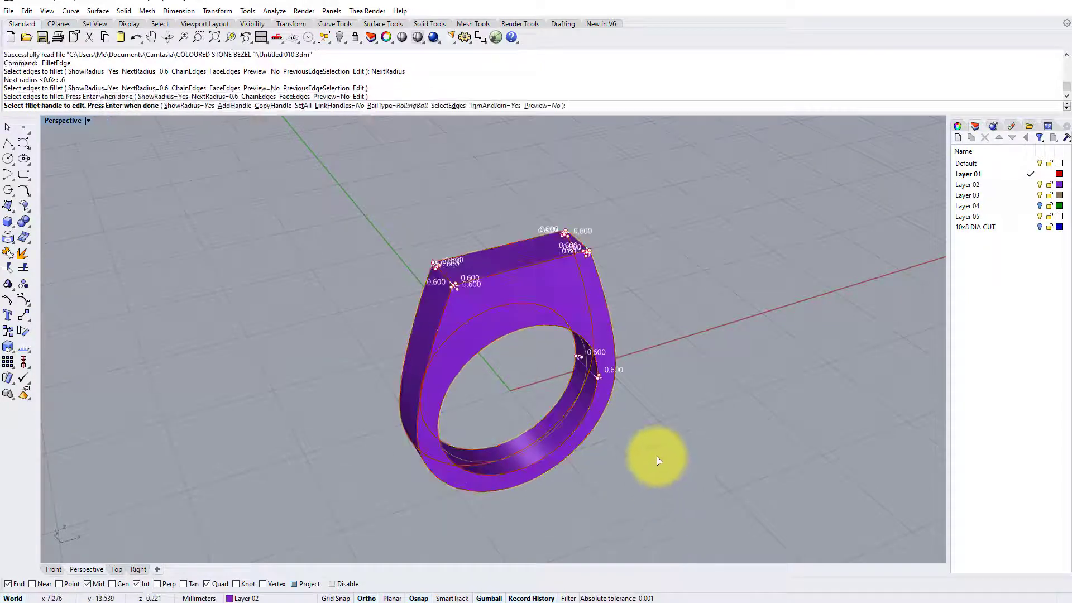
{"action": "key", "text": "Return"}
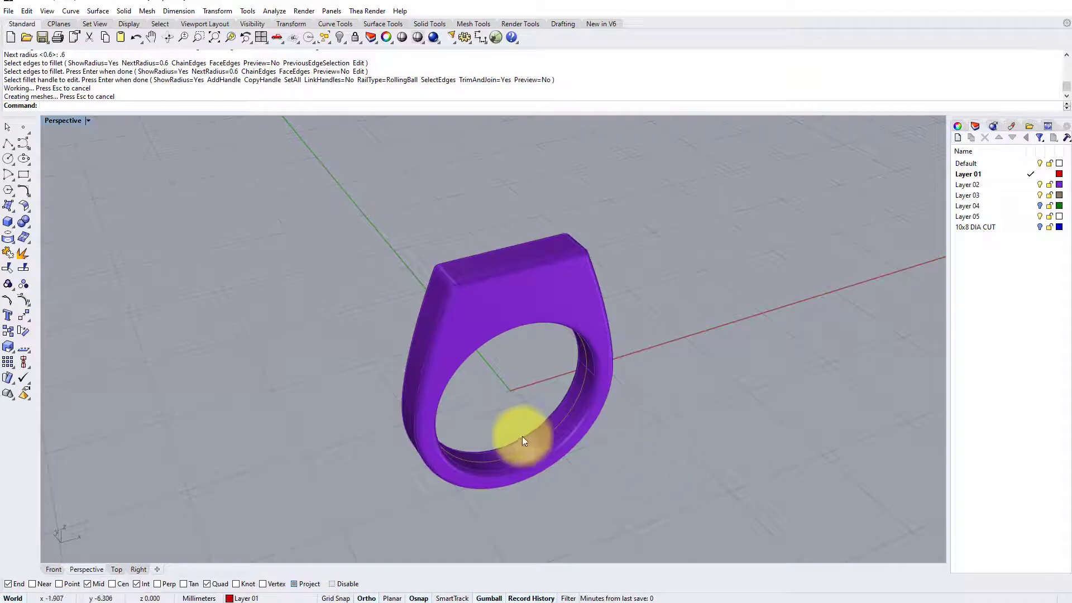
{"action": "right_click_drag", "start_coordinate": [522, 433], "coordinate": [538, 360]}
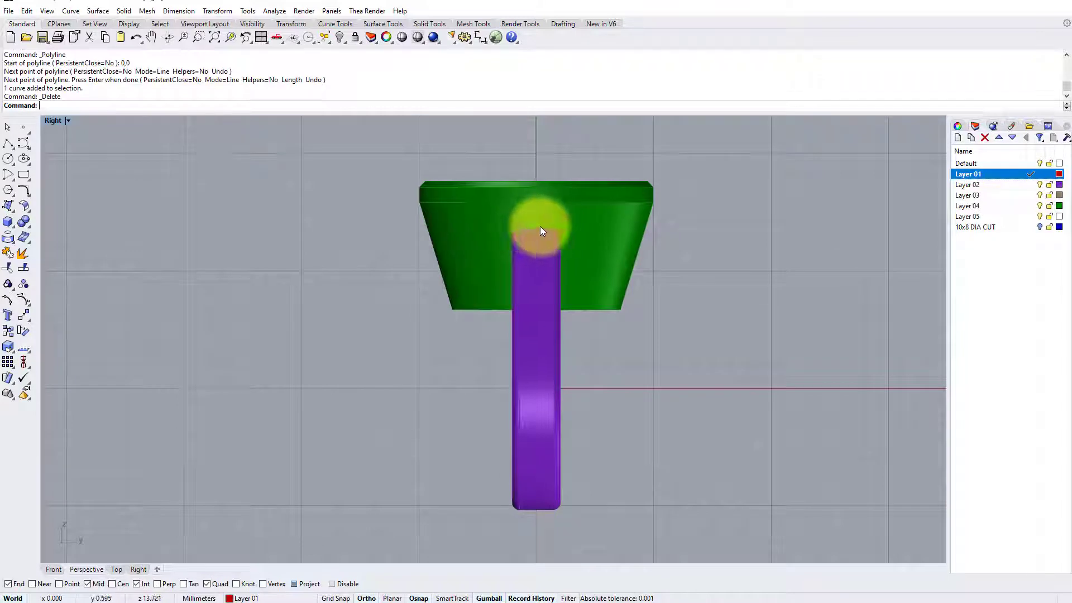
Draw a vertical polyline upward from the origin 0,0,0 through the shank
{"action": "scroll", "coordinate": [536, 223], "scroll_direction": "up", "scroll_amount": 4}
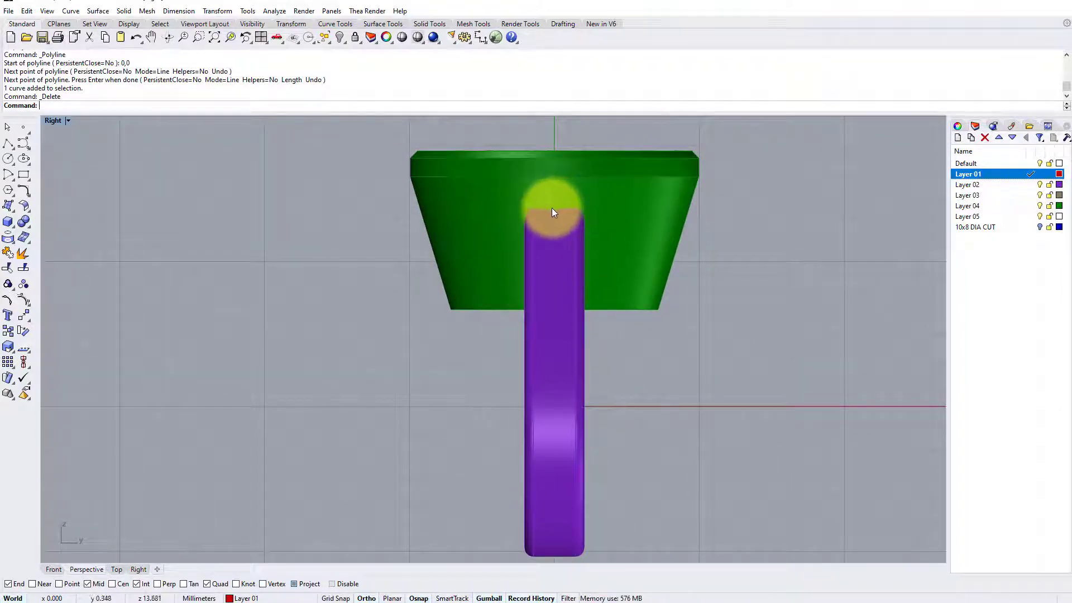
{"action": "right_click_drag", "start_coordinate": [558, 206], "coordinate": [579, 215]}
{"action": "scroll", "coordinate": [557, 208], "scroll_direction": "down", "scroll_amount": 2}
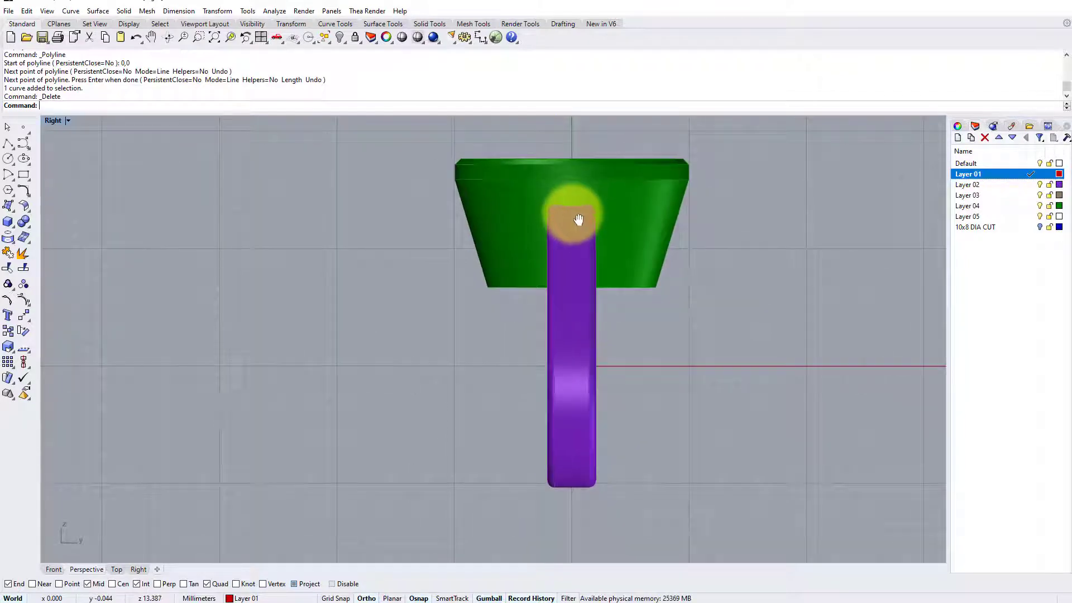
{"action": "left_click", "coordinate": [8, 144]}
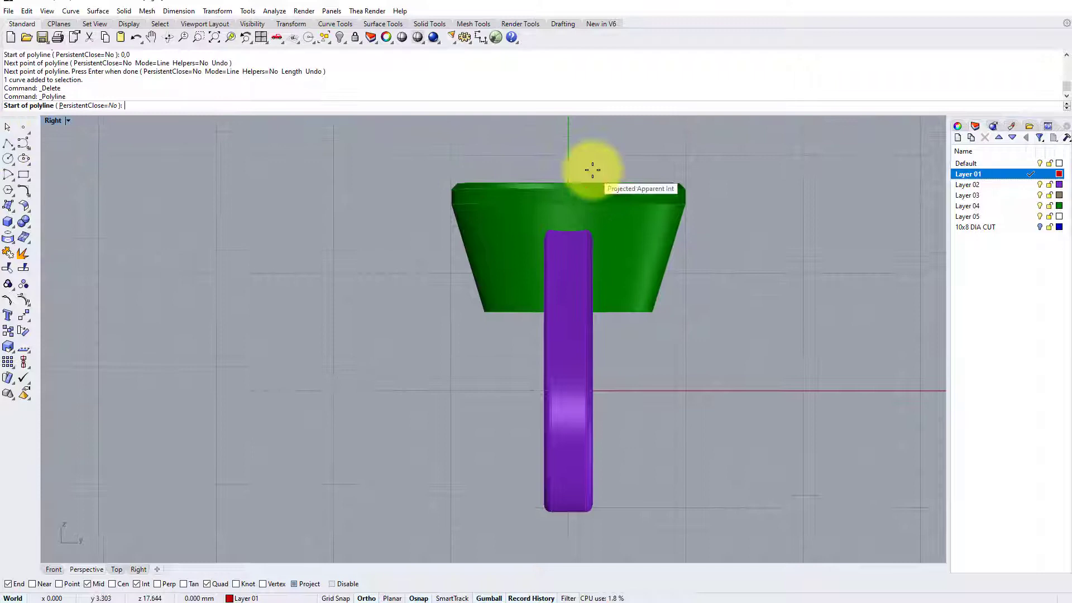
{"action": "scroll", "coordinate": [592, 169], "scroll_direction": "down", "scroll_amount": 2}
{"action": "type", "text": "0,0,0"}
{"action": "key", "text": "Return"}
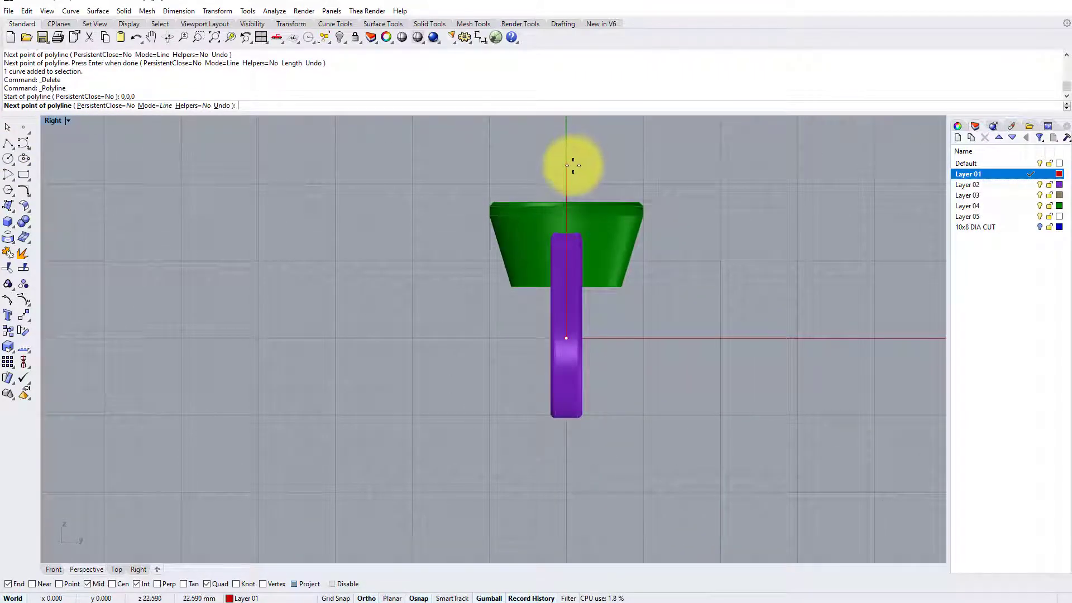
{"action": "left_click", "coordinate": [578, 164]}
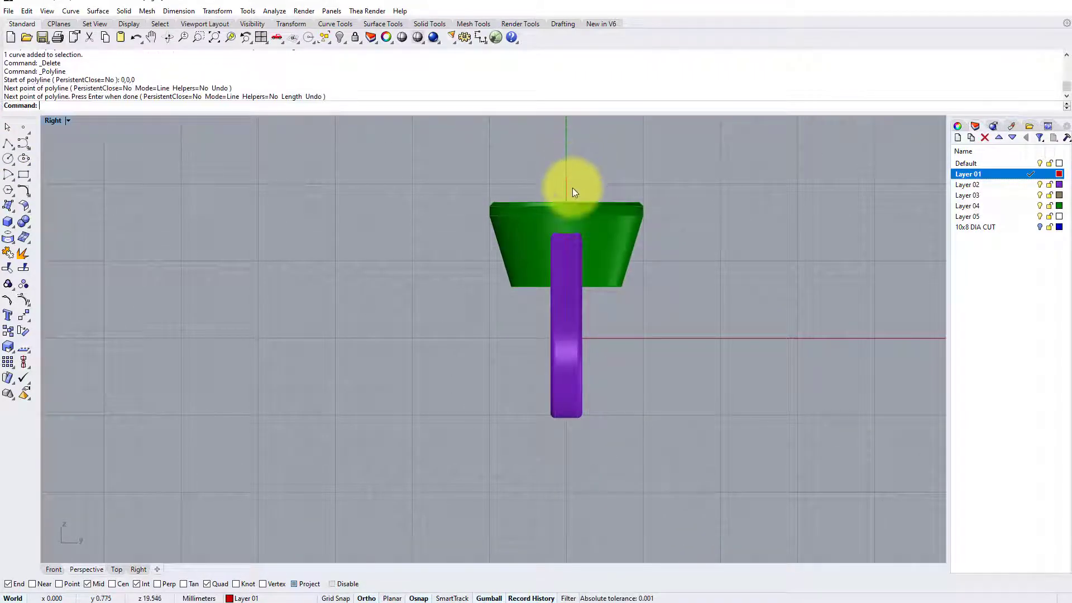
{"action": "scroll", "coordinate": [575, 168], "scroll_direction": "up", "scroll_amount": 2}
{"action": "key", "text": "Return"}
Offset the vertical guide line by 0.75 to one side
{"action": "type", "text": "Offset"}
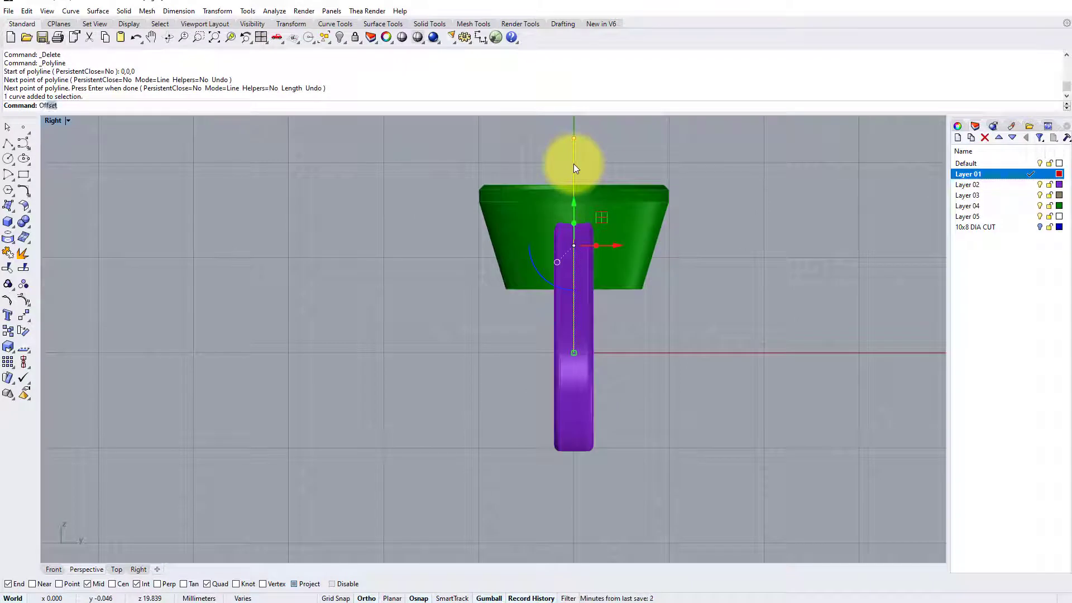
{"action": "key", "text": "Return"}
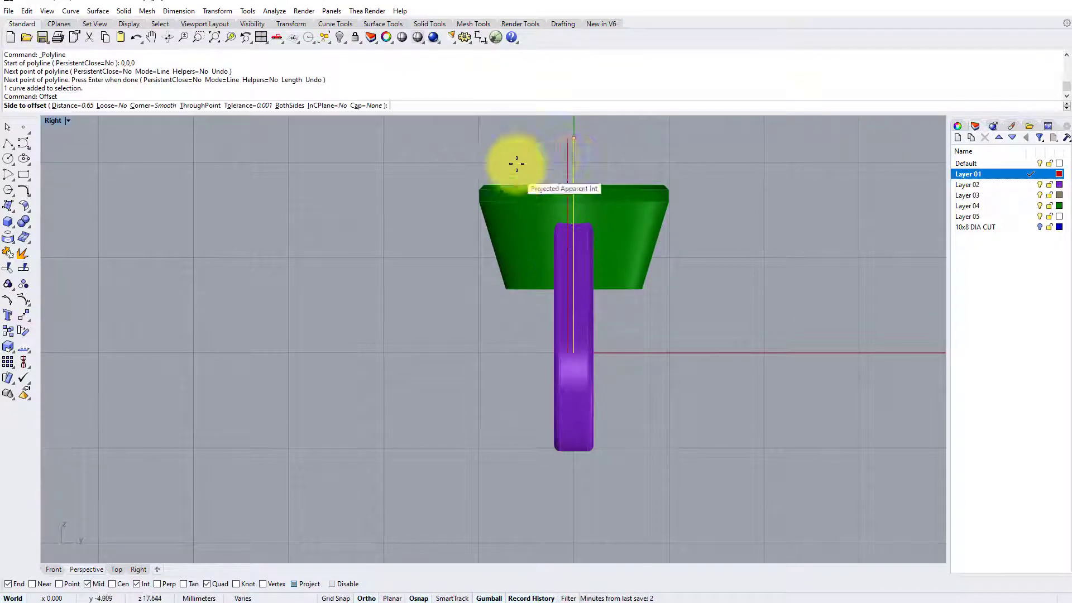
{"action": "type", "text": "0.7"}
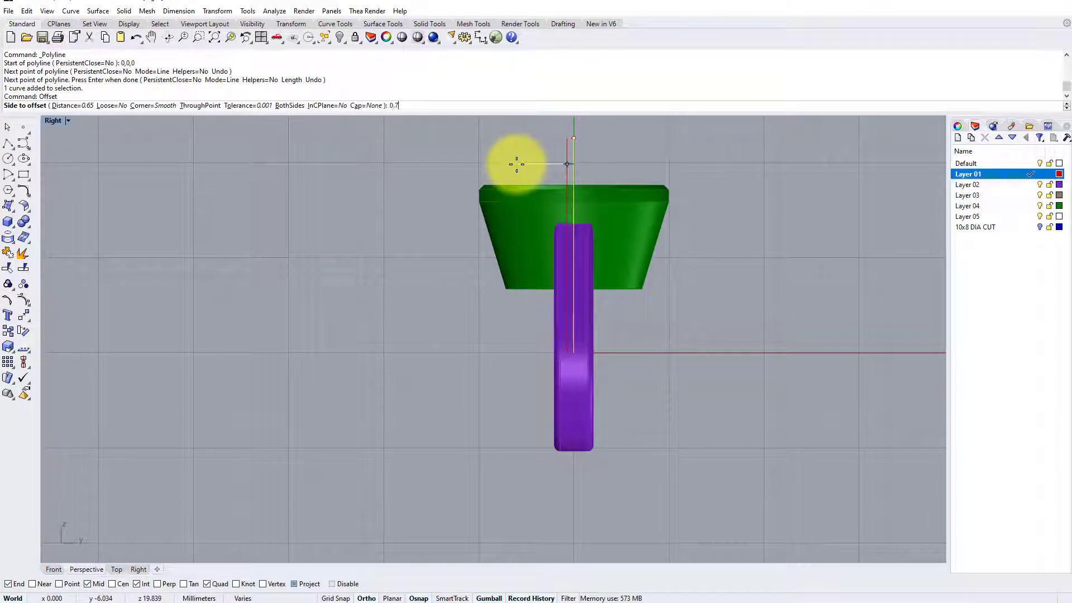
{"action": "type", "text": "5"}
{"action": "key", "text": "Return"}
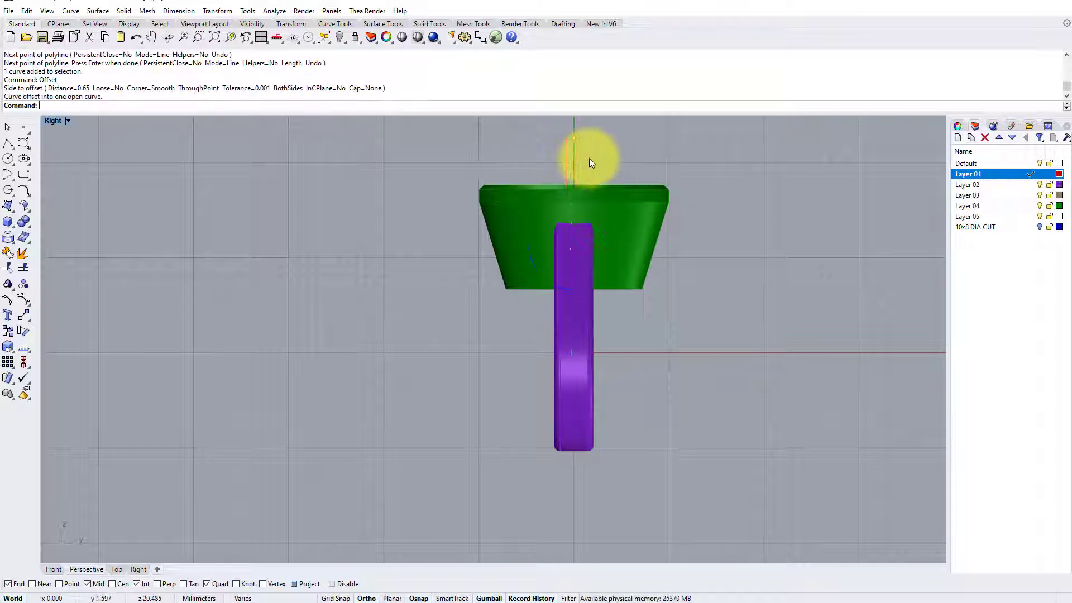
{"action": "scroll", "coordinate": [577, 214], "scroll_direction": "up", "scroll_amount": 5}
{"action": "scroll", "coordinate": [576, 214], "scroll_direction": "down", "scroll_amount": 3}
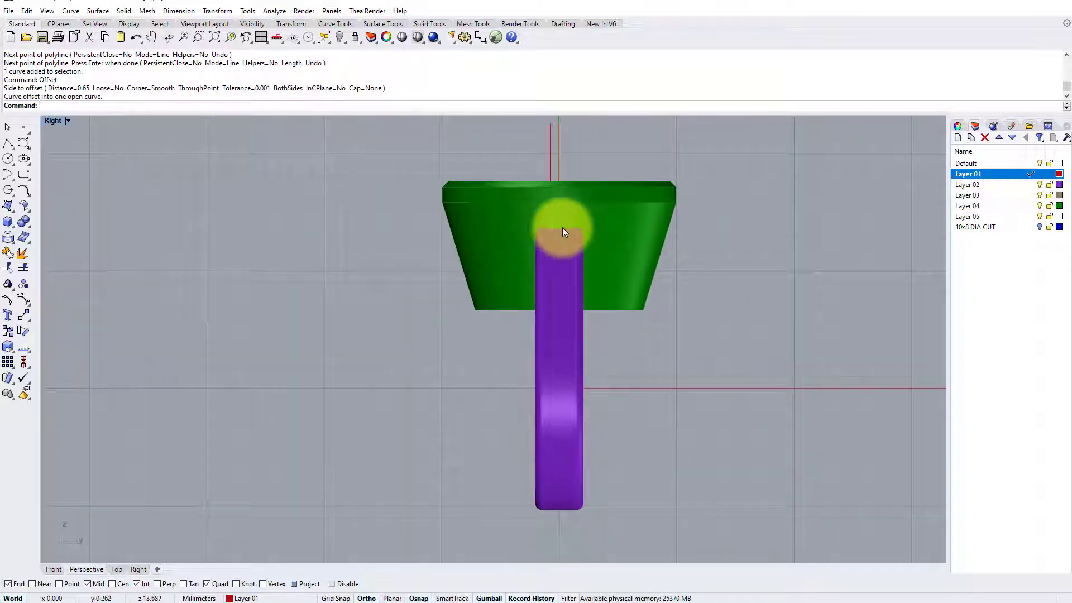
Draw a short horizontal polyline along the shank's top edge
{"action": "left_click", "coordinate": [9, 143]}
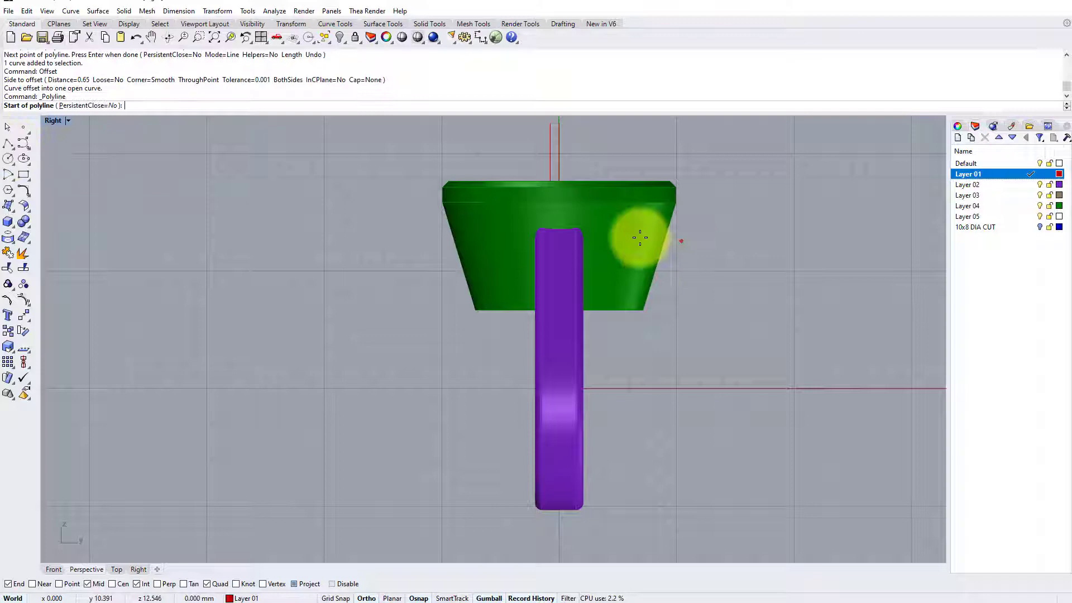
{"action": "scroll", "coordinate": [519, 206], "scroll_direction": "up", "scroll_amount": 5}
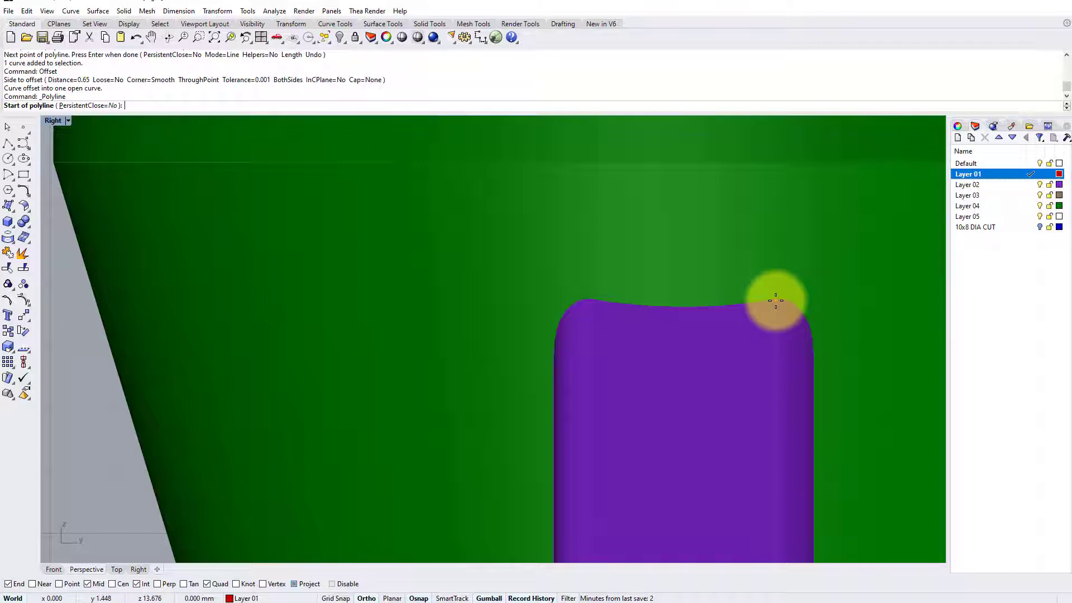
{"action": "left_click", "coordinate": [776, 300]}
{"action": "scroll", "coordinate": [776, 300], "scroll_direction": "down", "scroll_amount": 5}
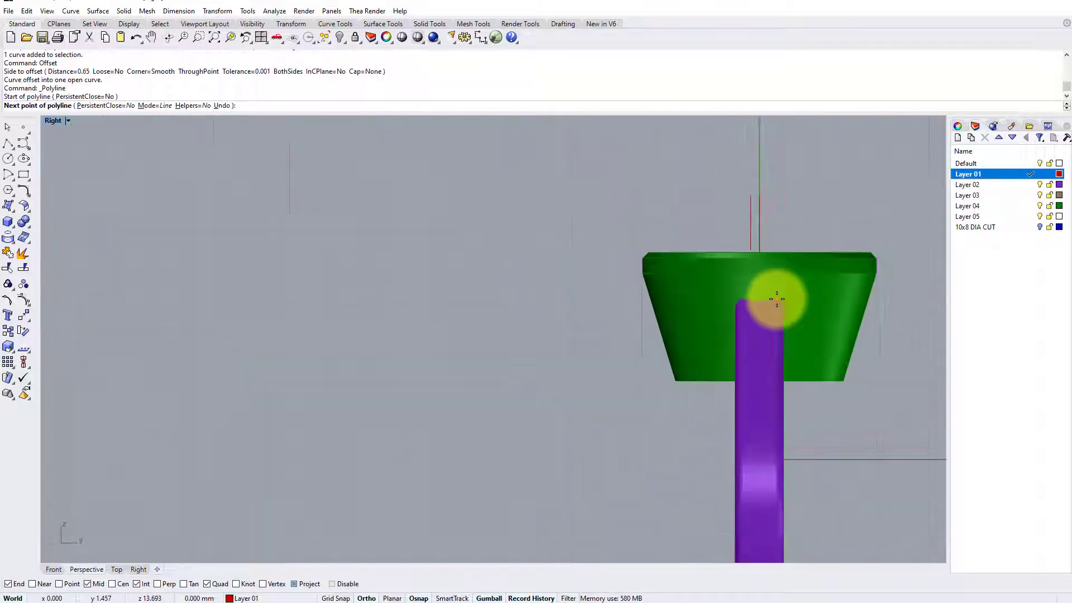
{"action": "left_click", "coordinate": [567, 299]}
{"action": "key", "text": "Return"}
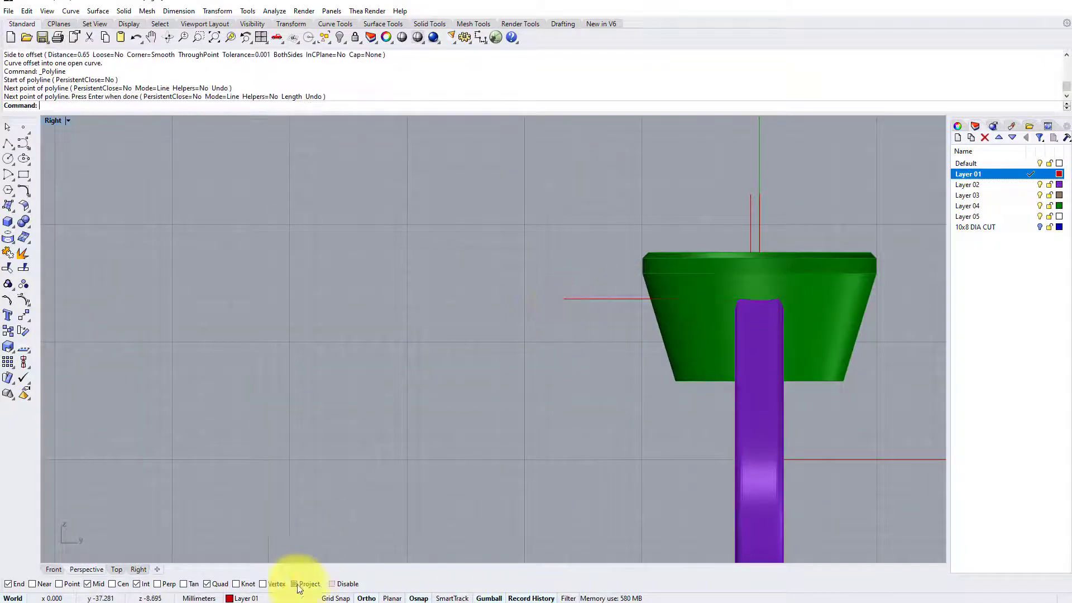
{"action": "right_click_drag", "start_coordinate": [538, 424], "coordinate": [399, 404]}
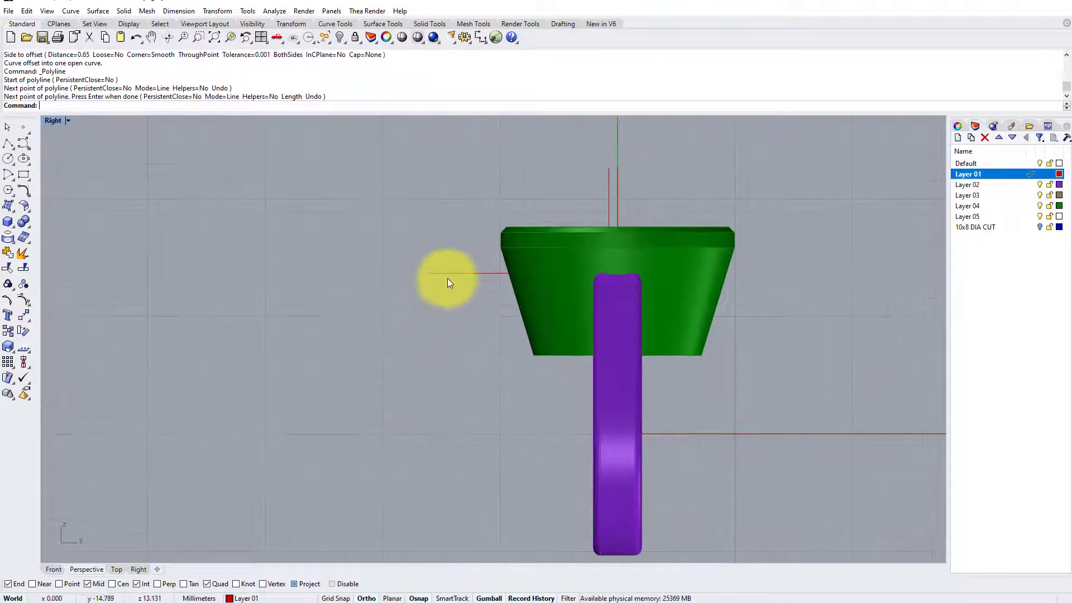
Hide Layer 04 and Layer 02 and delete the leftover guide curve
{"action": "left_click", "coordinate": [1040, 206]}
{"action": "left_click", "coordinate": [1040, 185]}
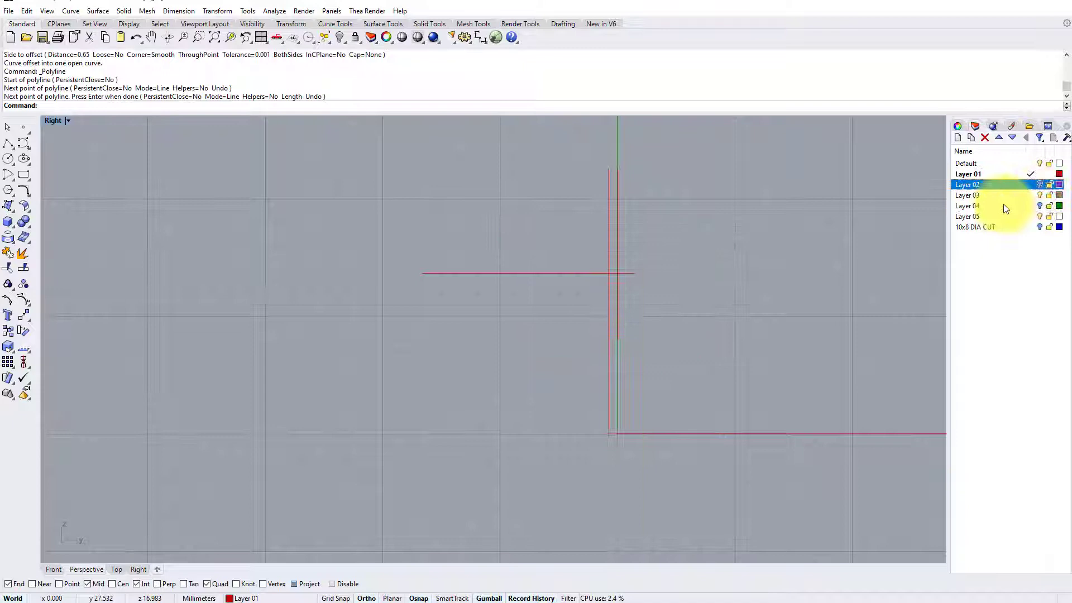
{"action": "left_click", "coordinate": [618, 292]}
{"action": "key", "text": "Delete"}
Place a point where the red lines cross, then delete both red lines
{"action": "scroll", "coordinate": [618, 290], "scroll_direction": "up", "scroll_amount": 3}
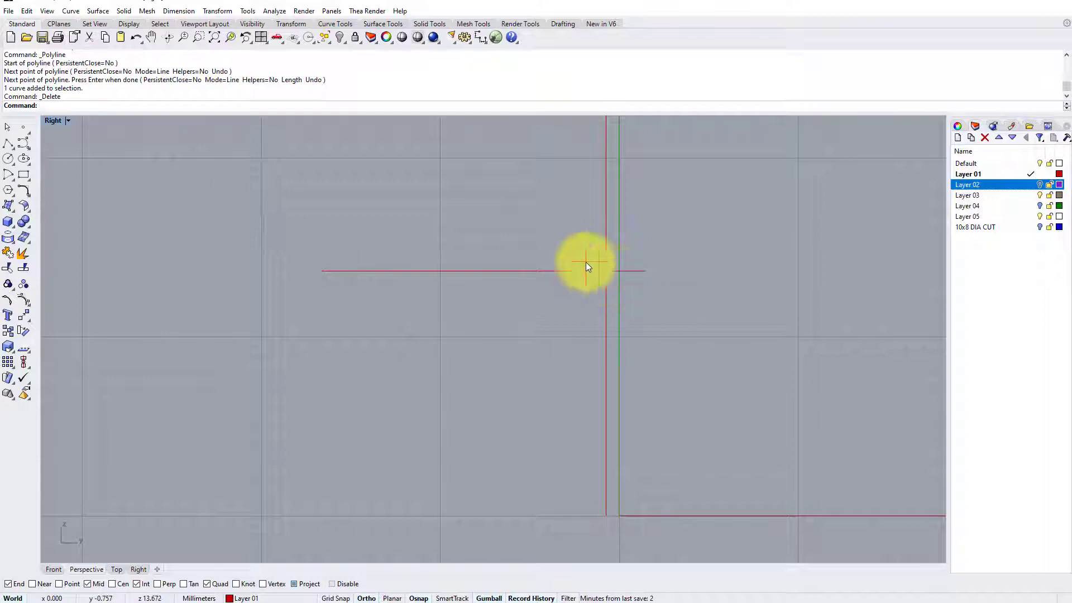
{"action": "left_click", "coordinate": [23, 129]}
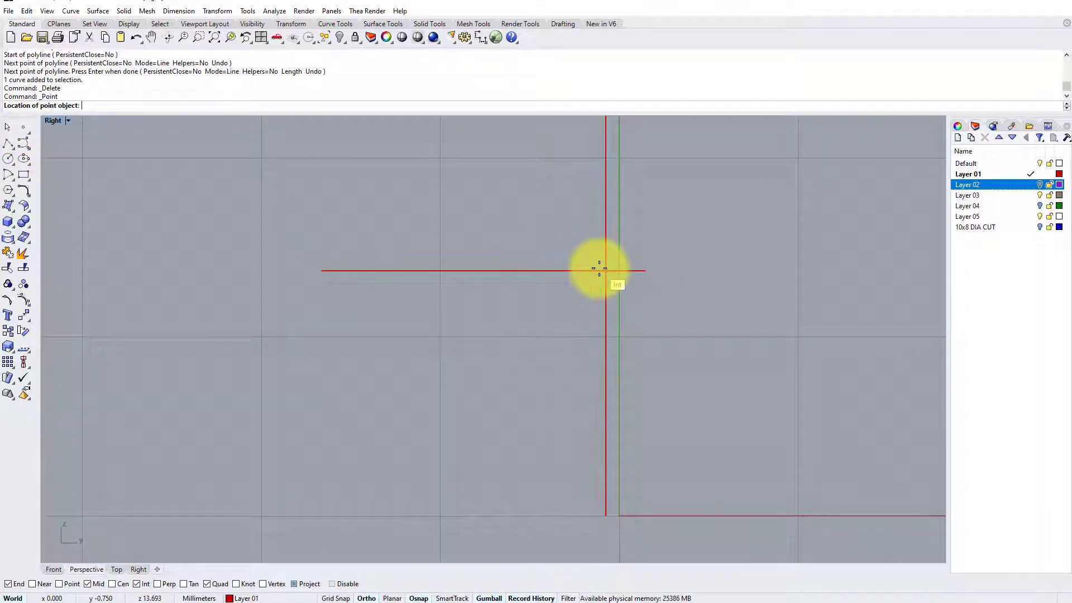
{"action": "left_click", "coordinate": [599, 273]}
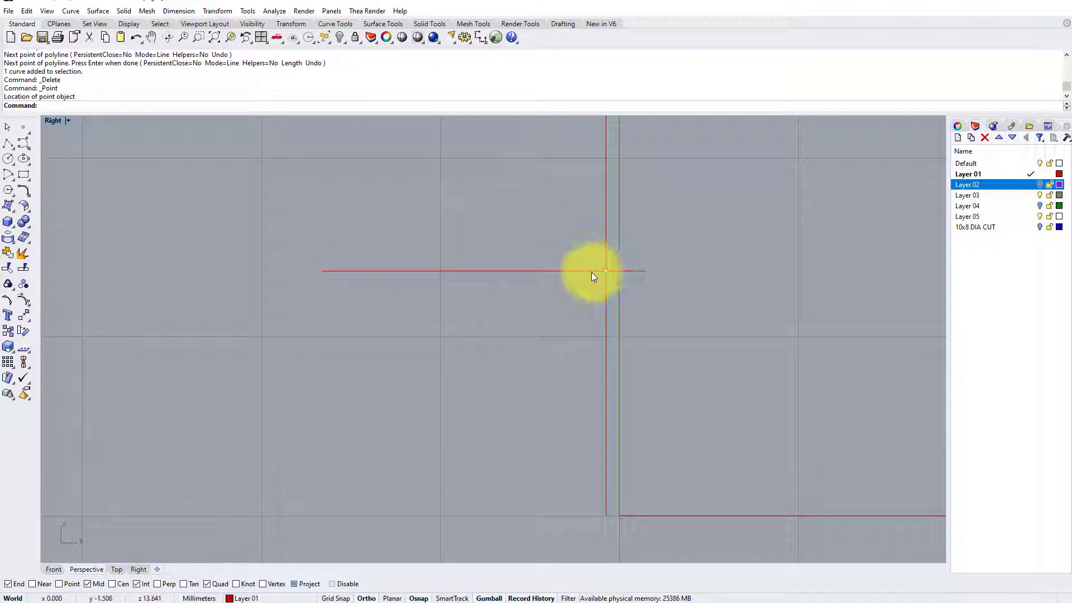
{"action": "left_click", "coordinate": [591, 272]}
{"action": "key", "text": "Delete"}
{"action": "left_click", "coordinate": [606, 283]}
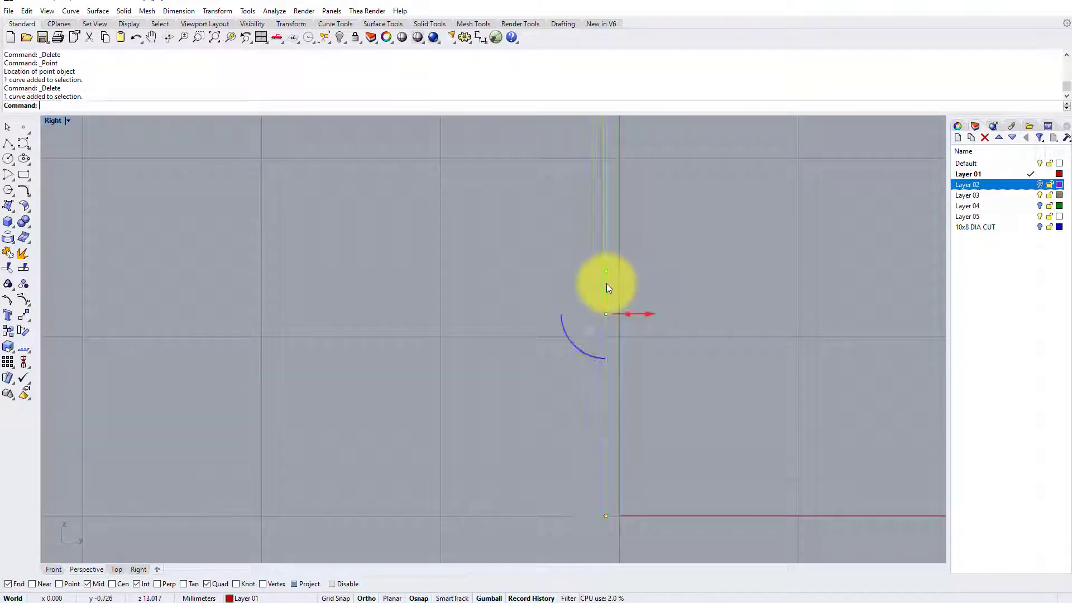
{"action": "key", "text": "Delete"}
Turn Layer 02 back on to reveal the purple shank and adjust the viewport menu
{"action": "left_click", "coordinate": [1040, 185]}
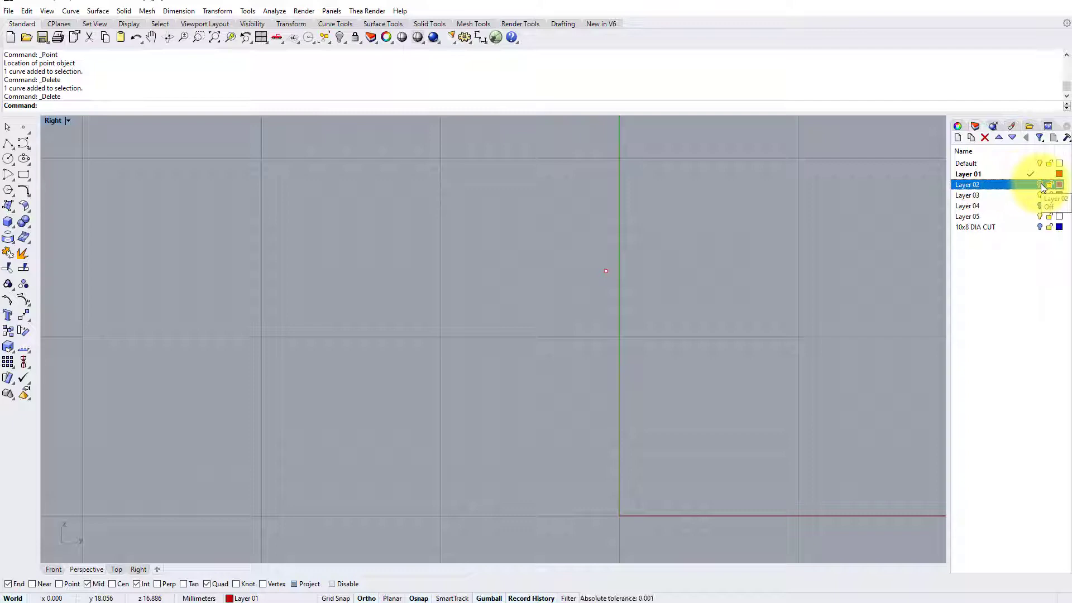
{"action": "left_click", "coordinate": [1039, 185]}
{"action": "scroll", "coordinate": [702, 223], "scroll_direction": "down", "scroll_amount": 1}
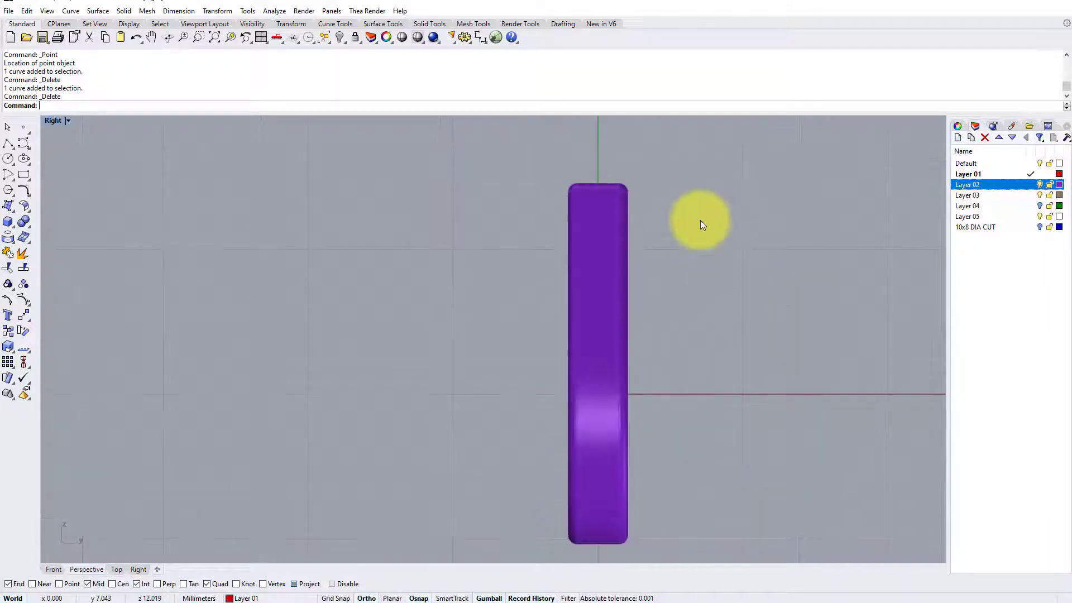
{"action": "left_click", "coordinate": [52, 119]}
{"action": "left_click", "coordinate": [86, 185]}
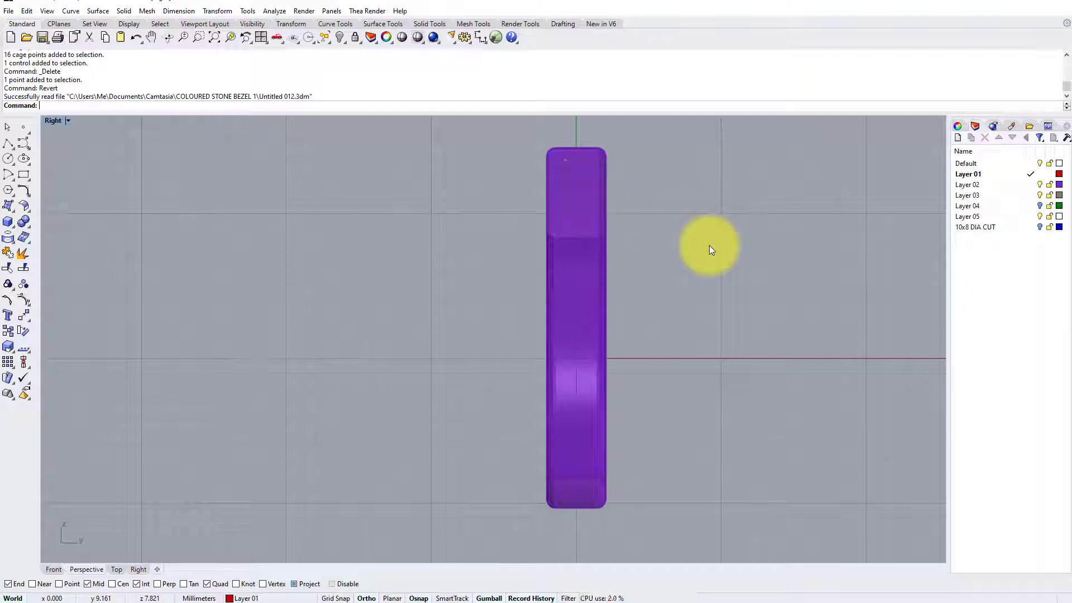
CageEdit the shank with a BoundingBox cage: World coordinates, default 4×4×4 points, Global region
{"action": "left_click", "coordinate": [597, 165]}
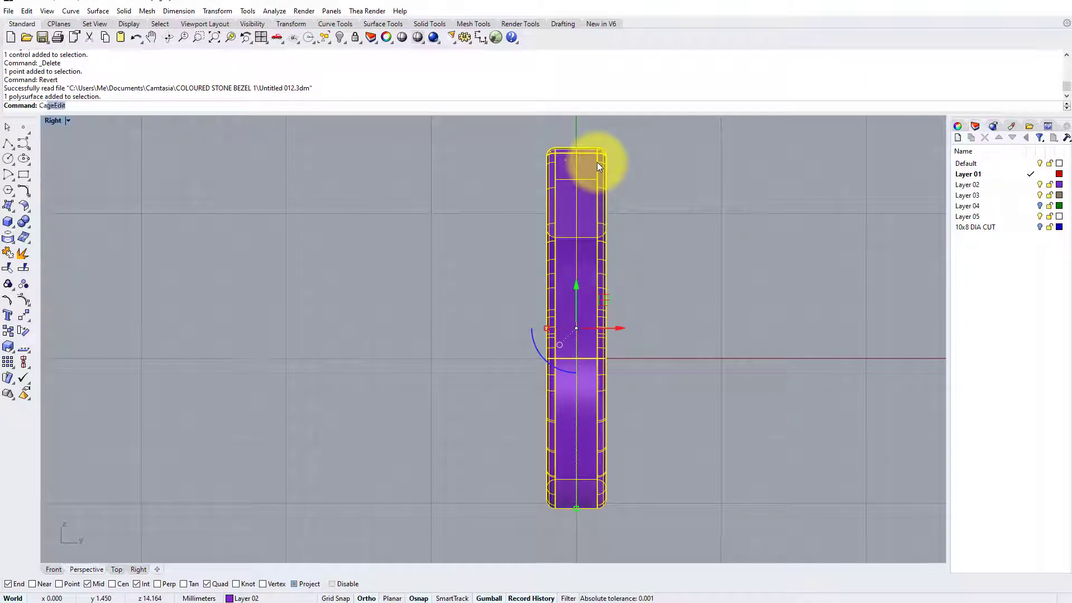
{"action": "key", "text": "Return"}
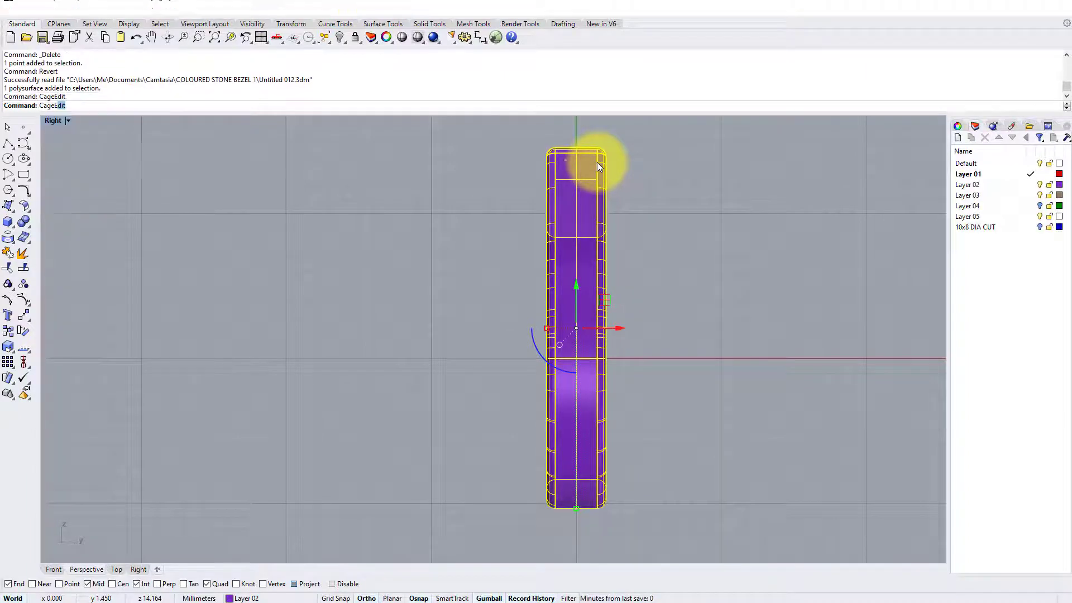
{"action": "left_click", "coordinate": [94, 106]}
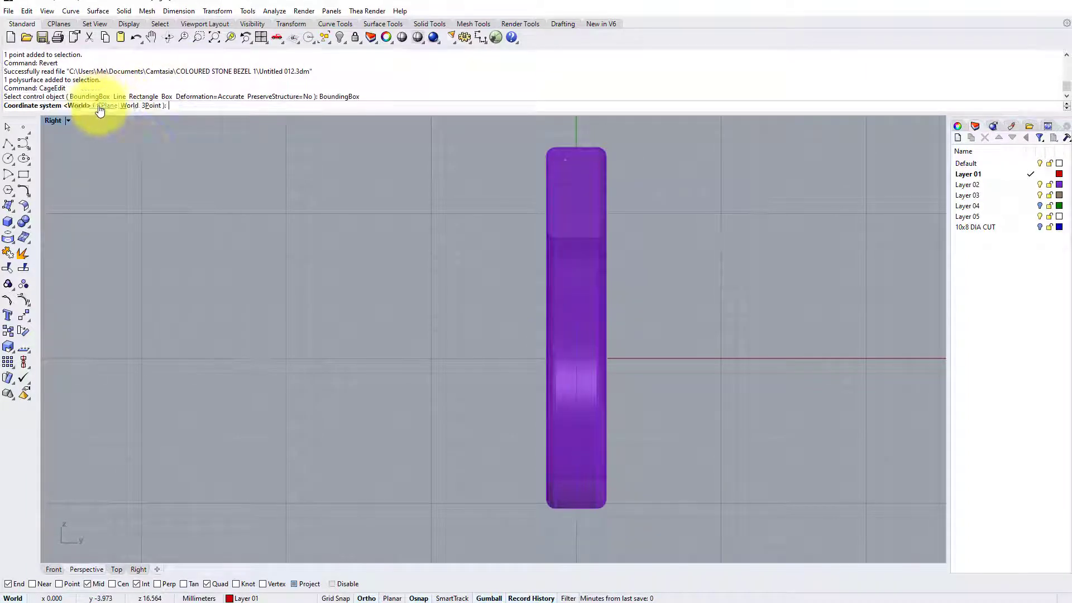
{"action": "right_click", "coordinate": [150, 164]}
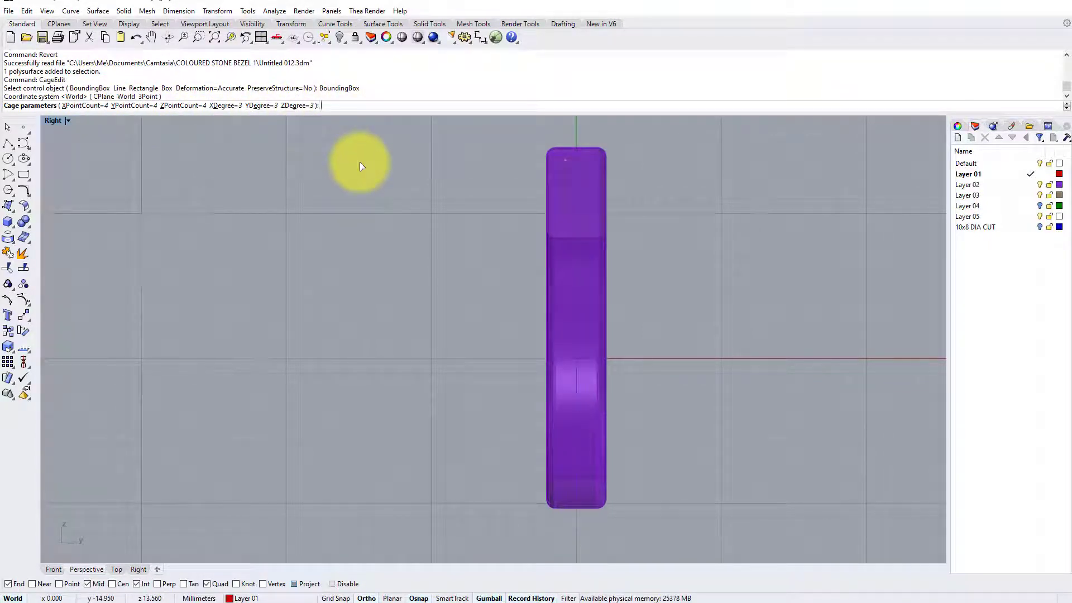
{"action": "right_click", "coordinate": [360, 166]}
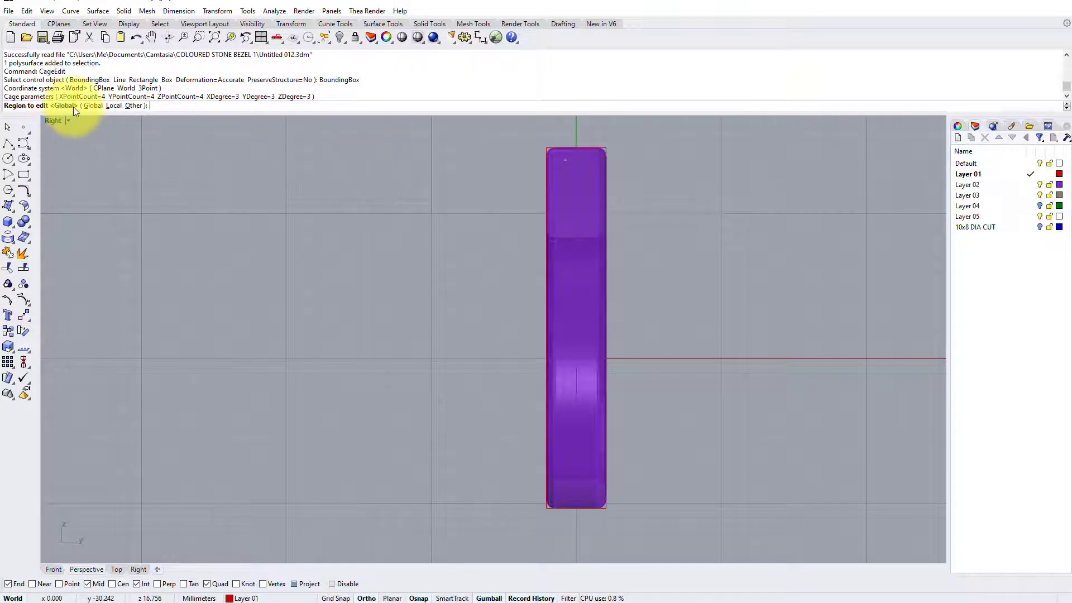
{"action": "right_click", "coordinate": [125, 140]}
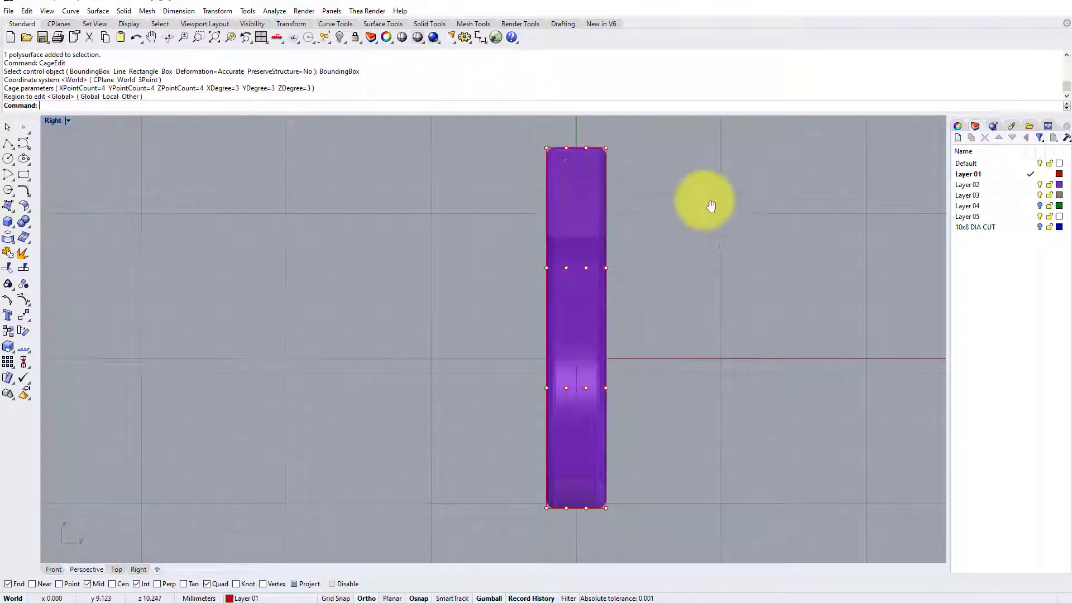
In the Right view, select the top row of cage points and scale them inward
{"action": "right_click_drag", "start_coordinate": [675, 186], "coordinate": [680, 192]}
{"action": "scroll", "coordinate": [584, 158], "scroll_direction": "up", "scroll_amount": 6}
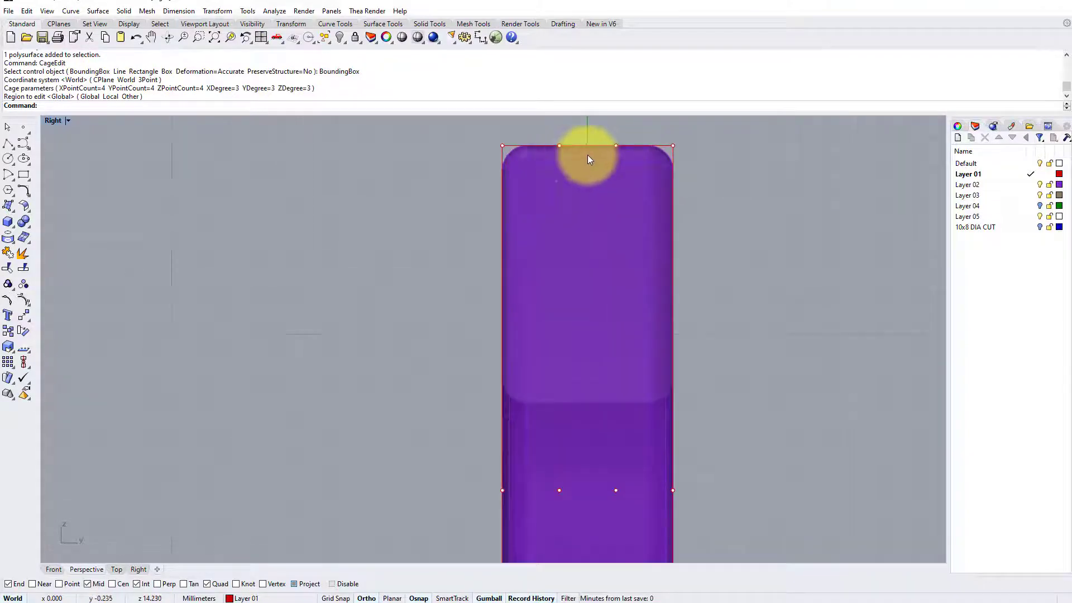
{"action": "right_click_drag", "start_coordinate": [587, 155], "coordinate": [541, 206]}
{"action": "left_click_drag", "start_coordinate": [408, 164], "coordinate": [698, 205]}
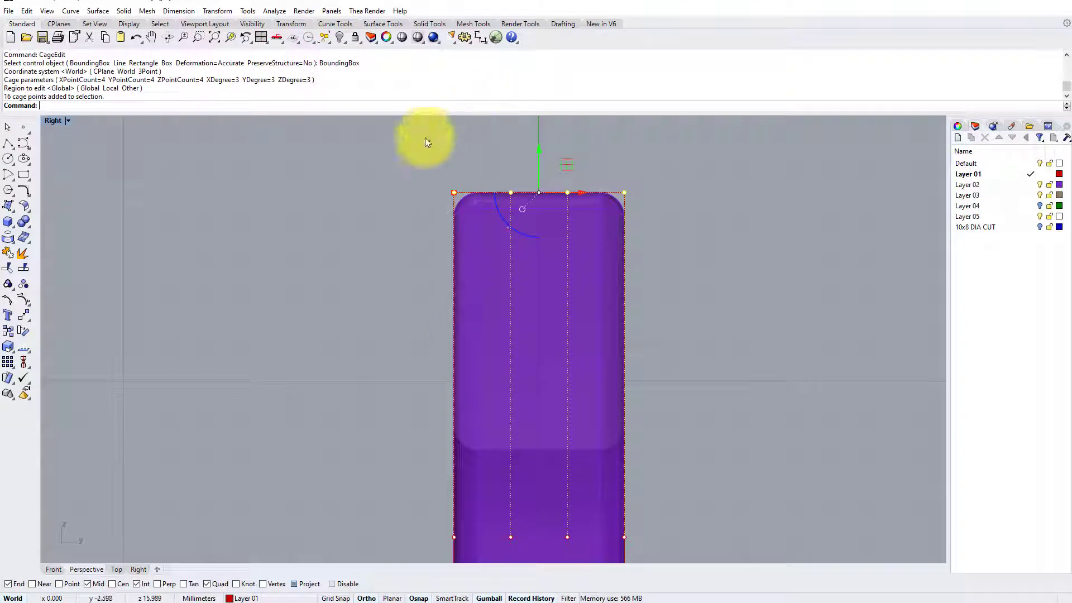
{"action": "left_click", "coordinate": [454, 192]}
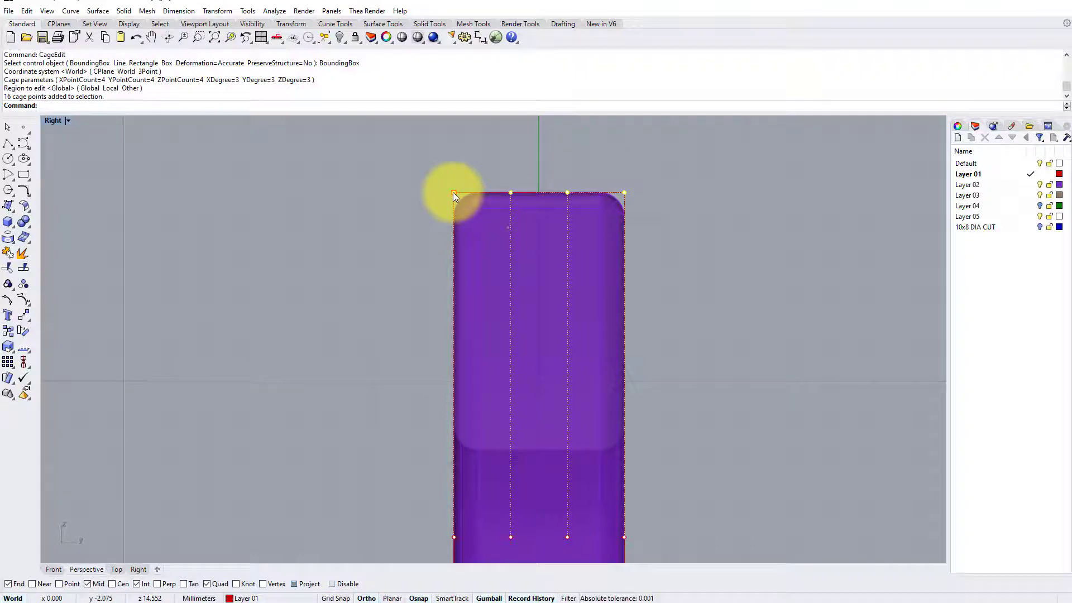
{"action": "left_click_drag", "start_coordinate": [453, 192], "coordinate": [535, 260]}
{"action": "scroll", "coordinate": [496, 220], "scroll_direction": "up", "scroll_amount": 3}
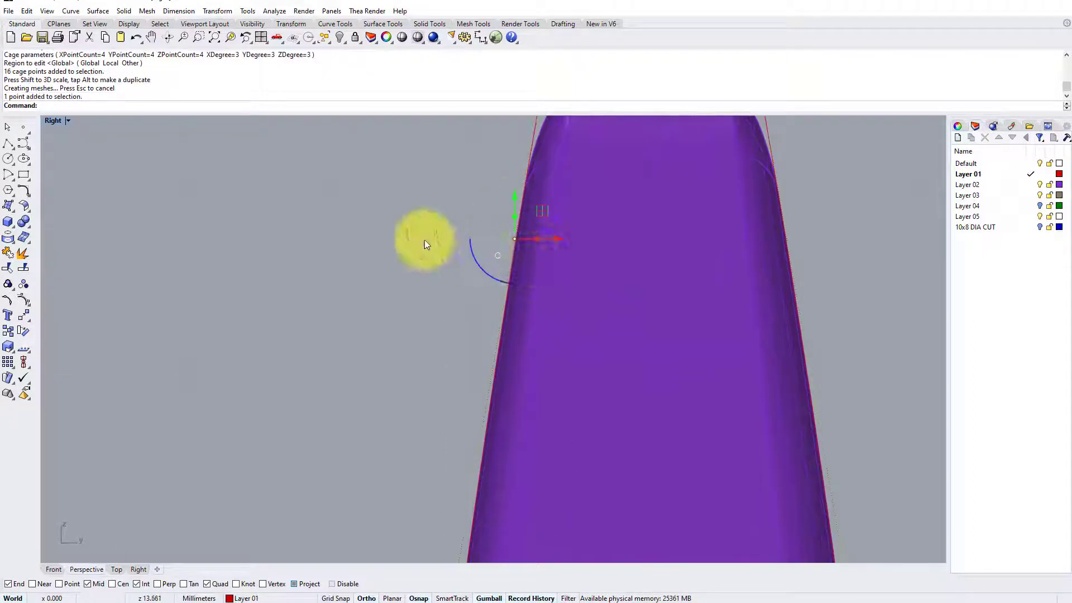
{"action": "scroll", "coordinate": [423, 242], "scroll_direction": "down", "scroll_amount": 4}
{"action": "scroll", "coordinate": [441, 199], "scroll_direction": "up", "scroll_amount": 2}
{"action": "scroll", "coordinate": [454, 160], "scroll_direction": "down", "scroll_amount": 3}
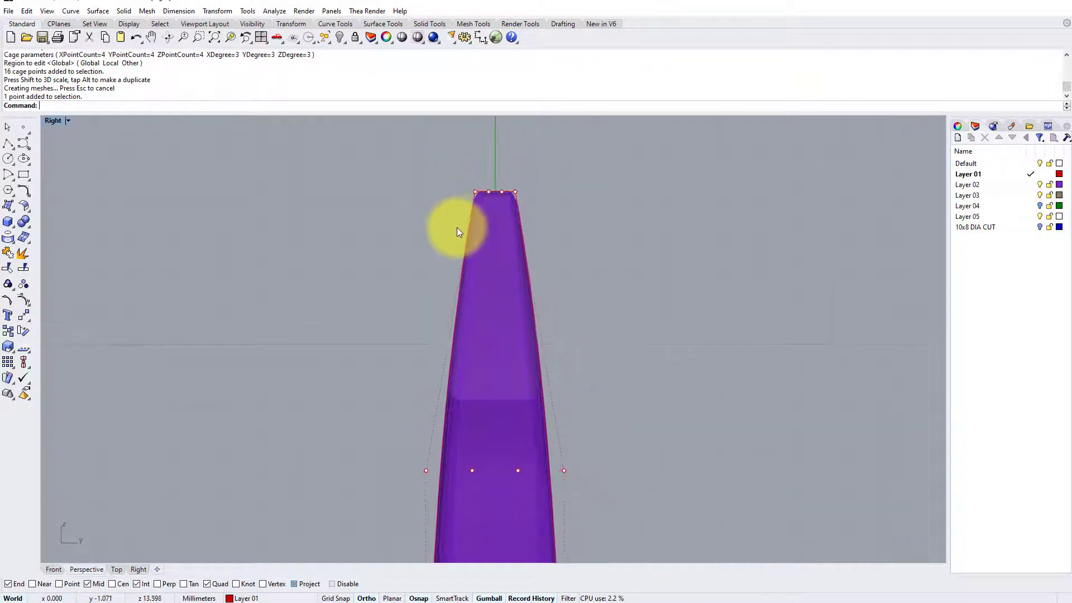
{"action": "scroll", "coordinate": [454, 227], "scroll_direction": "up", "scroll_amount": 2}
{"action": "mouse_move", "coordinate": [445, 198]}
{"action": "right_mouse_down"}
{"action": "mouse_move", "coordinate": [468, 197]}
{"action": "mouse_move", "coordinate": [455, 198]}
{"action": "right_mouse_up"}
Undo the first taper and scale the shank's top cage points inward for an even narrow top
{"action": "key", "text": "ctrl+z"}
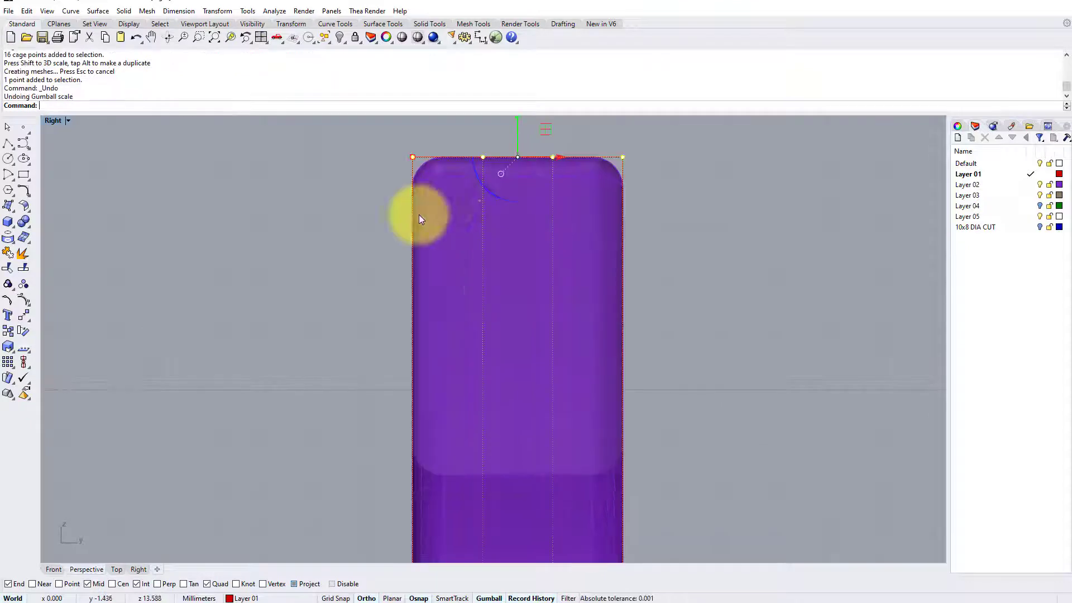
{"action": "scroll", "coordinate": [352, 178], "scroll_direction": "down", "scroll_amount": 2}
{"action": "left_click_drag", "start_coordinate": [338, 150], "coordinate": [565, 189]}
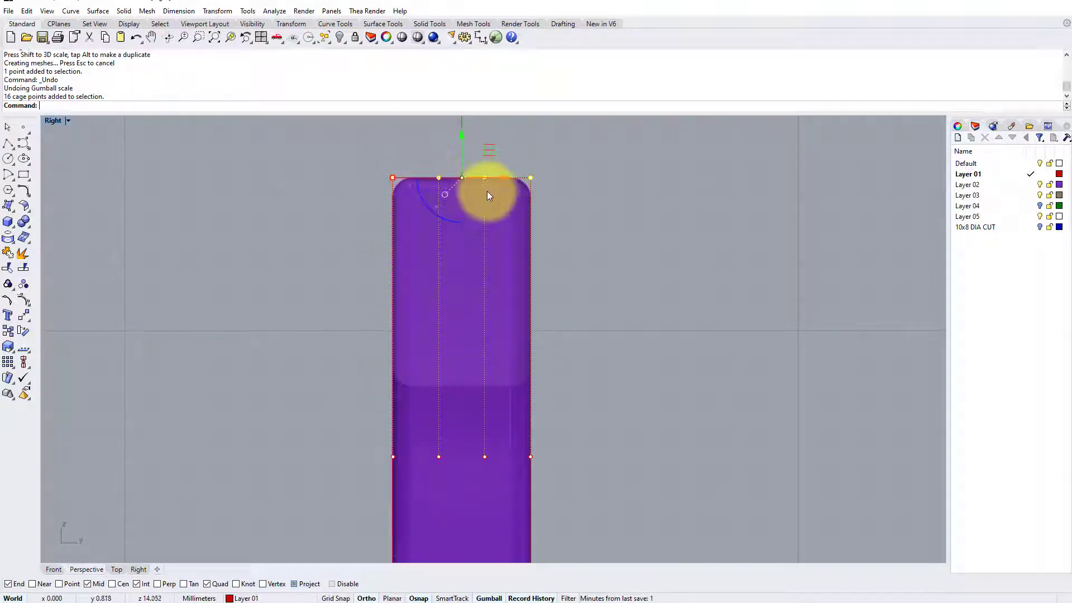
{"action": "left_click_drag", "start_coordinate": [393, 177], "coordinate": [442, 179]}
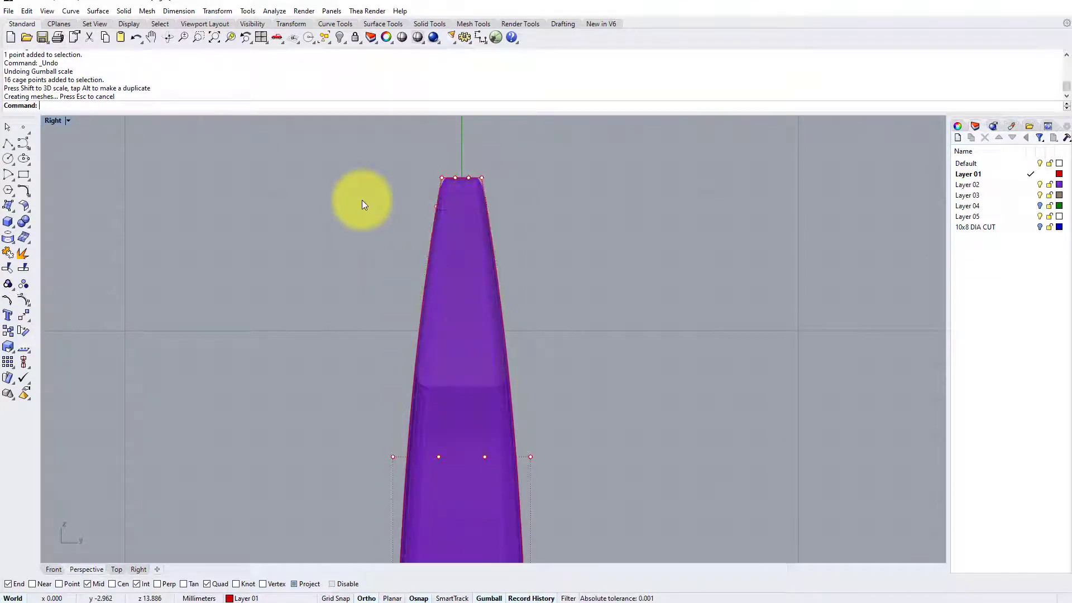
Maximize the Perspective view and orbit the ring to check the new taper
{"action": "double_click", "coordinate": [54, 121]}
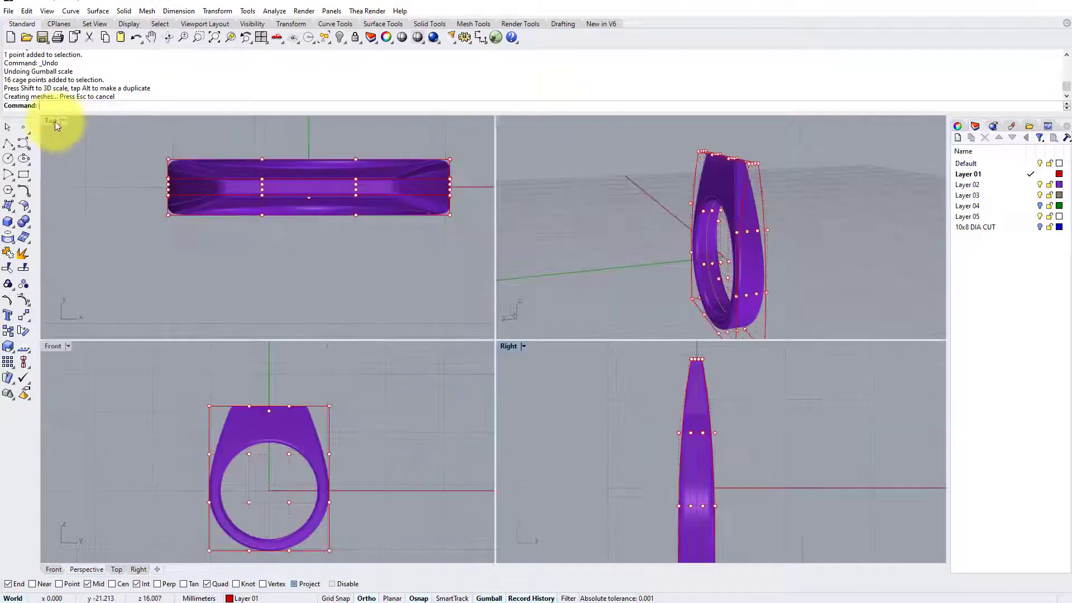
{"action": "double_click", "coordinate": [509, 120]}
{"action": "right_click_drag", "start_coordinate": [422, 270], "coordinate": [502, 292]}
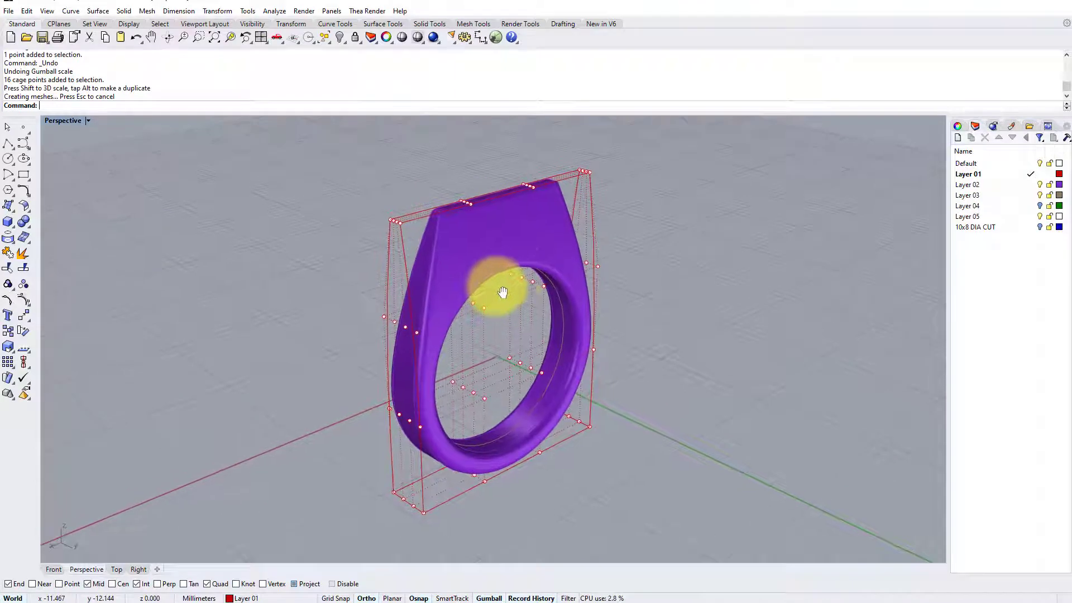
Delete the deformation cage and the stray point, and turn on Layer 04 to show the bezel
{"action": "left_click", "coordinate": [592, 239]}
{"action": "key", "text": "Delete"}
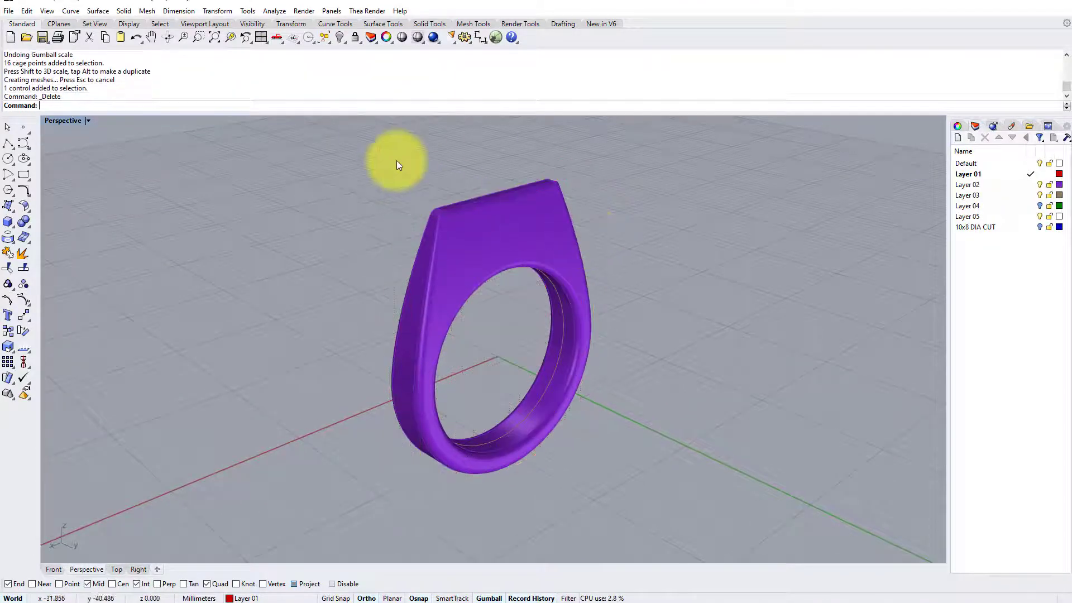
{"action": "left_click_drag", "start_coordinate": [377, 149], "coordinate": [631, 279]}
{"action": "key", "text": "Delete"}
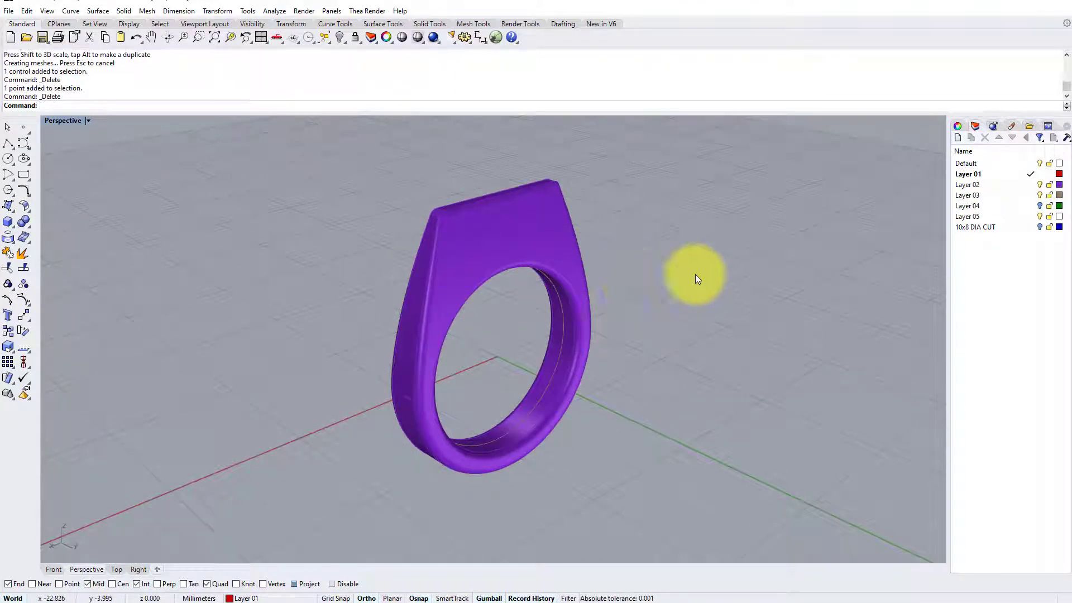
{"action": "left_click", "coordinate": [1040, 205]}
Orbit around the ring to inspect how the tapered shank's top sits inside the green bezel
{"action": "right_click_drag", "start_coordinate": [694, 243], "coordinate": [654, 268]}
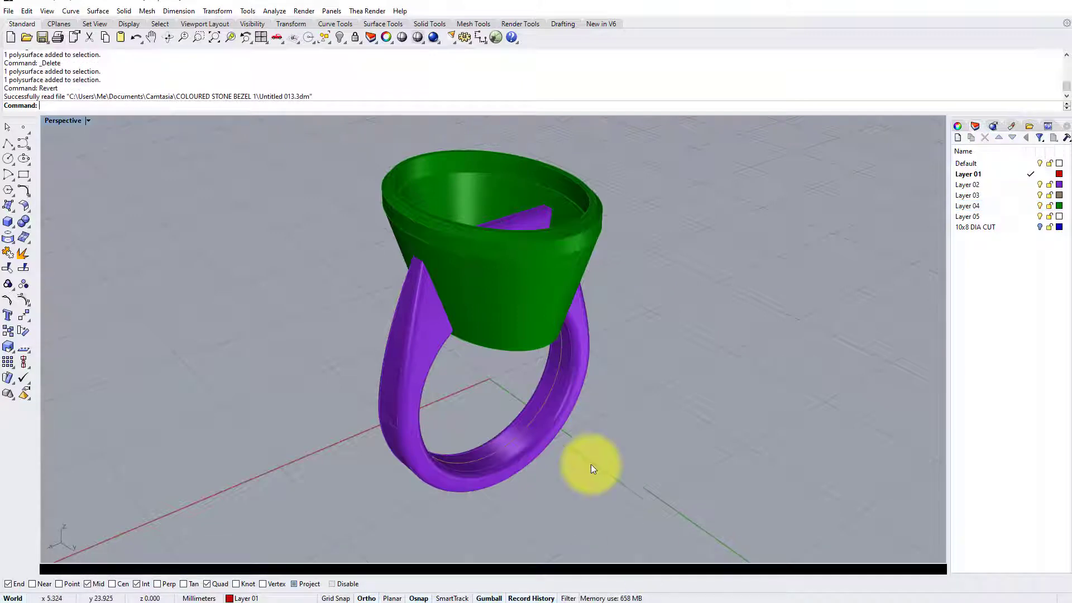
{"action": "right_click_drag", "start_coordinate": [546, 321], "coordinate": [413, 259]}
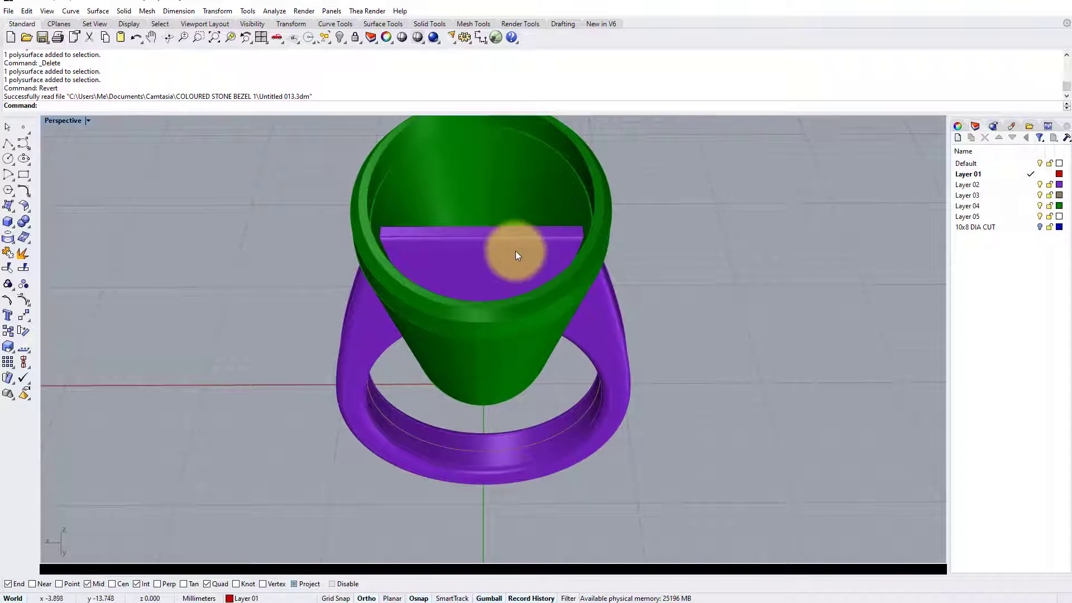
{"action": "right_click_drag", "start_coordinate": [515, 250], "coordinate": [550, 261]}
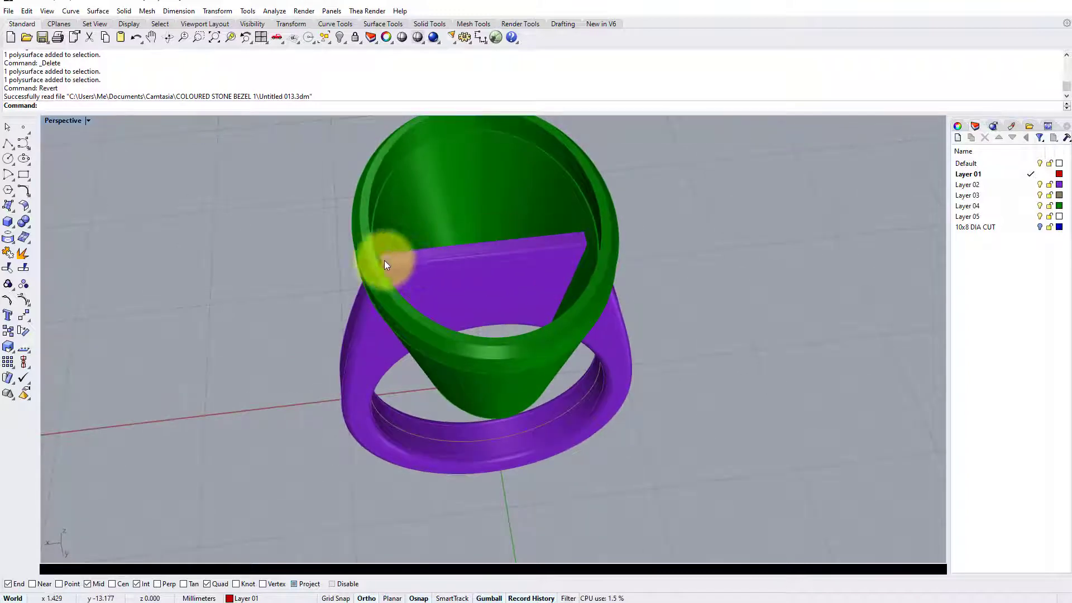
{"action": "mouse_move", "coordinate": [466, 274]}
{"action": "right_mouse_down"}
{"action": "mouse_move", "coordinate": [462, 240]}
{"action": "mouse_move", "coordinate": [481, 313]}
{"action": "mouse_move", "coordinate": [481, 279]}
{"action": "mouse_move", "coordinate": [478, 291]}
{"action": "right_mouse_up"}
{"action": "scroll", "coordinate": [437, 277], "scroll_direction": "up", "scroll_amount": 3}
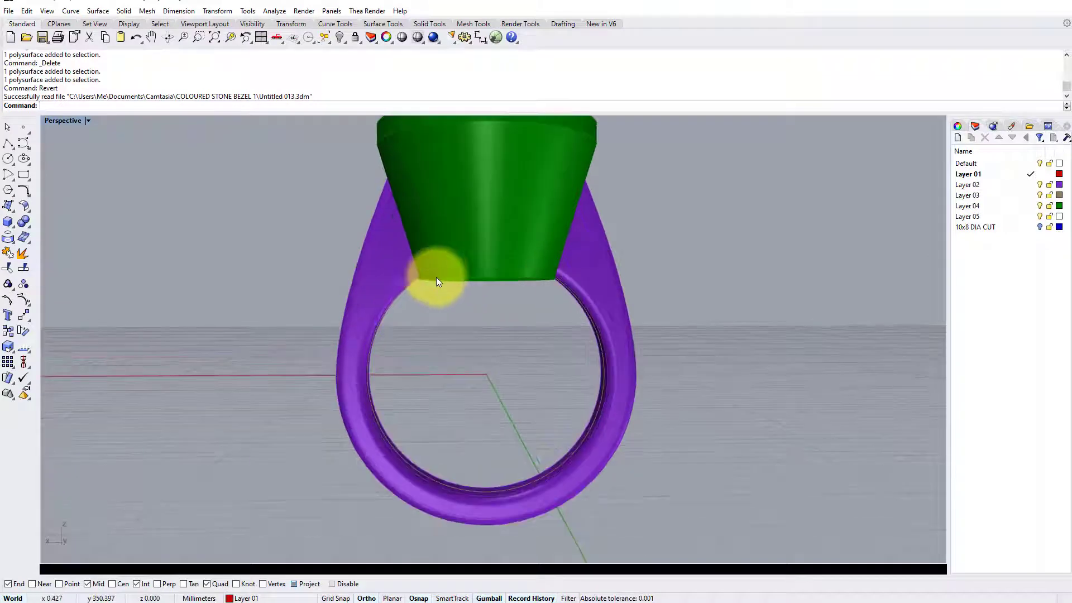
{"action": "right_click_drag", "start_coordinate": [462, 270], "coordinate": [574, 303]}
{"action": "right_click_drag", "start_coordinate": [421, 300], "coordinate": [527, 289]}
{"action": "left_click", "coordinate": [491, 261]}
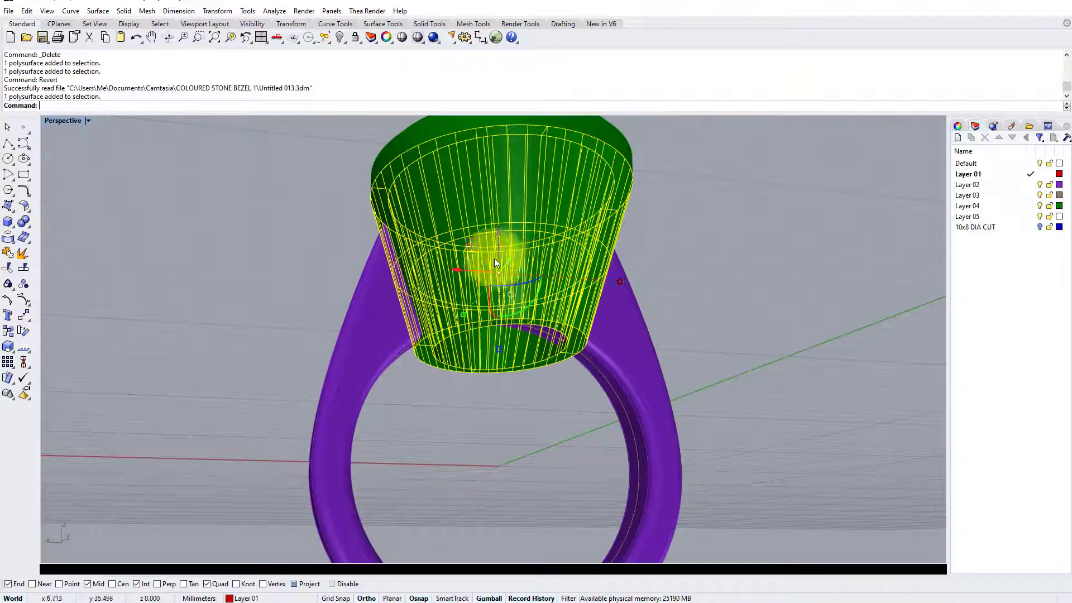
{"action": "right_click_drag", "start_coordinate": [652, 288], "coordinate": [535, 288]}
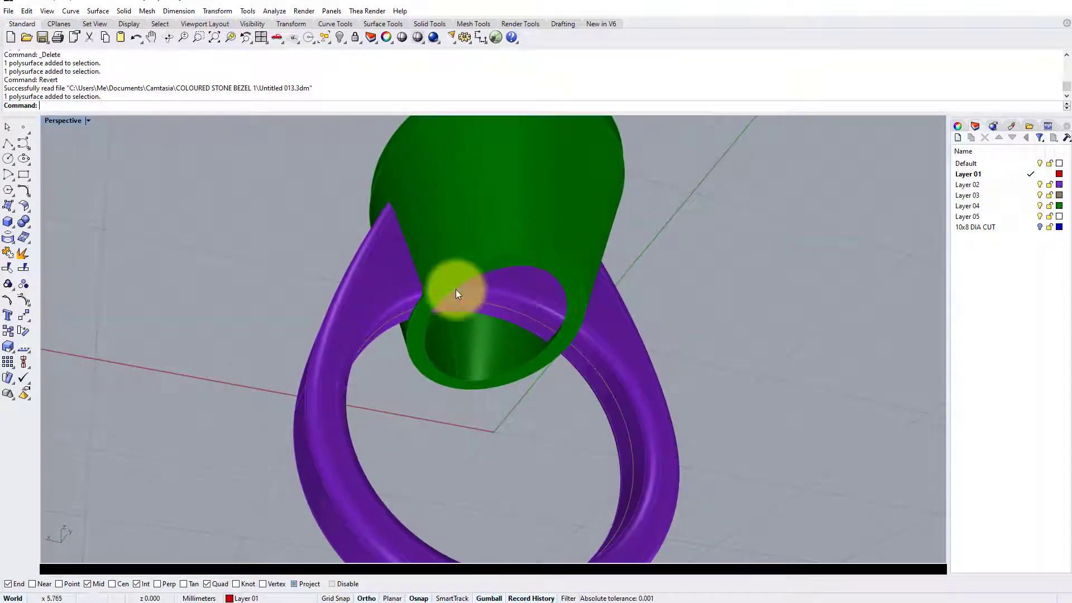
{"action": "right_click_drag", "start_coordinate": [523, 315], "coordinate": [492, 329]}
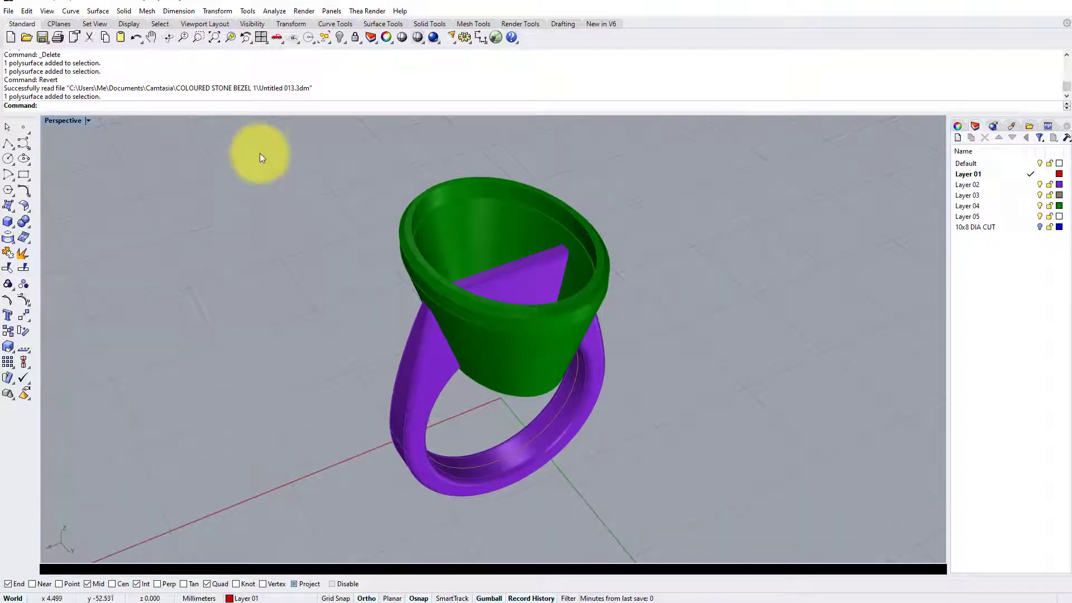
Boolean-difference the green bezel out of the purple shank
{"action": "type", "text": "Bo"}
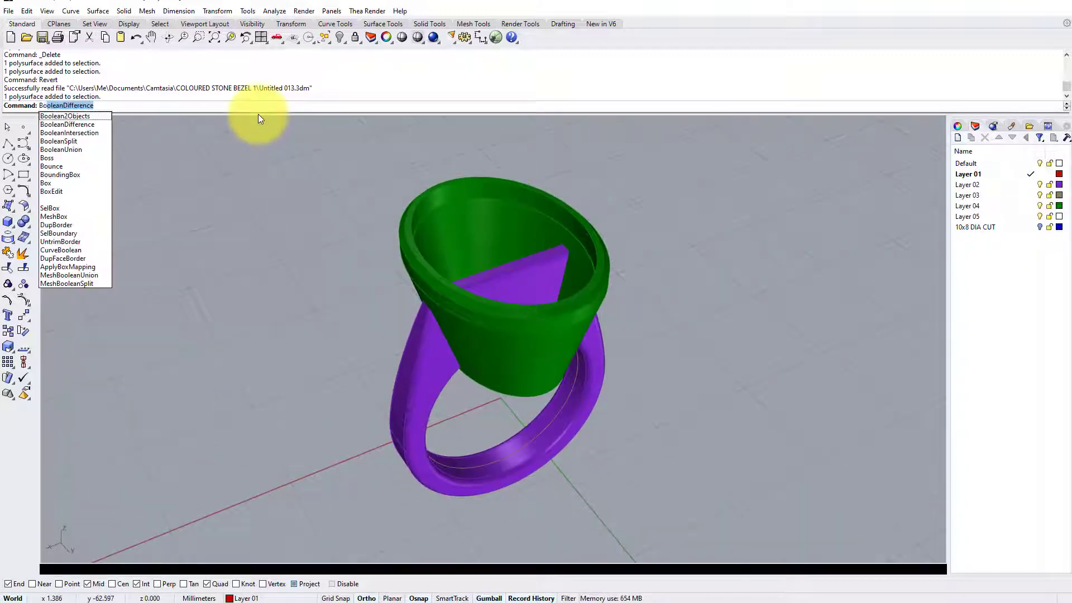
{"action": "key", "text": "Return"}
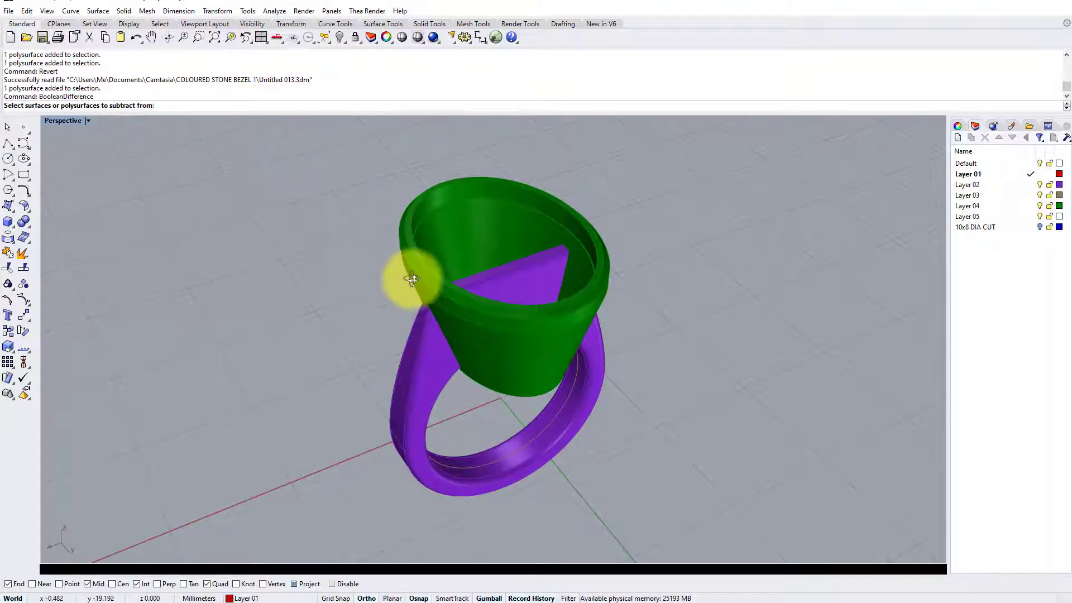
{"action": "right_click_drag", "start_coordinate": [407, 276], "coordinate": [410, 279]}
{"action": "left_click", "coordinate": [413, 358]}
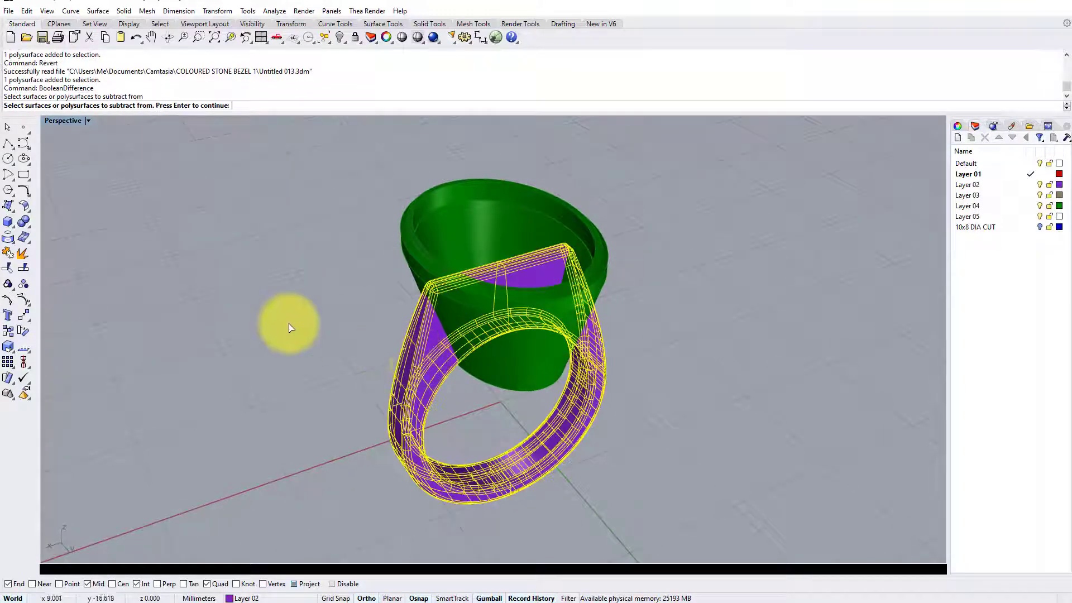
{"action": "key", "text": "Return"}
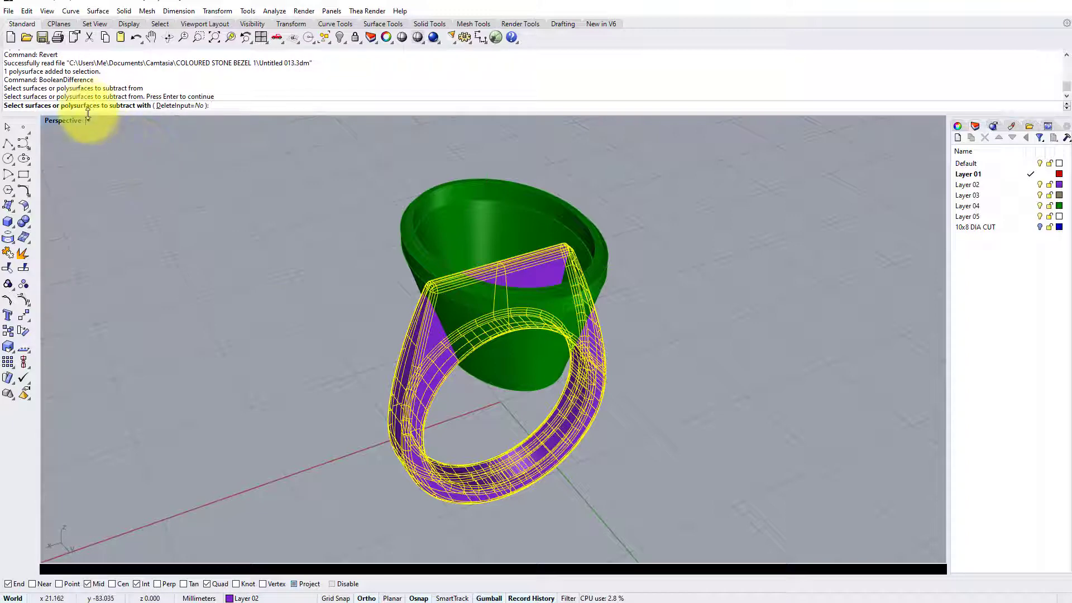
{"action": "left_click", "coordinate": [498, 364]}
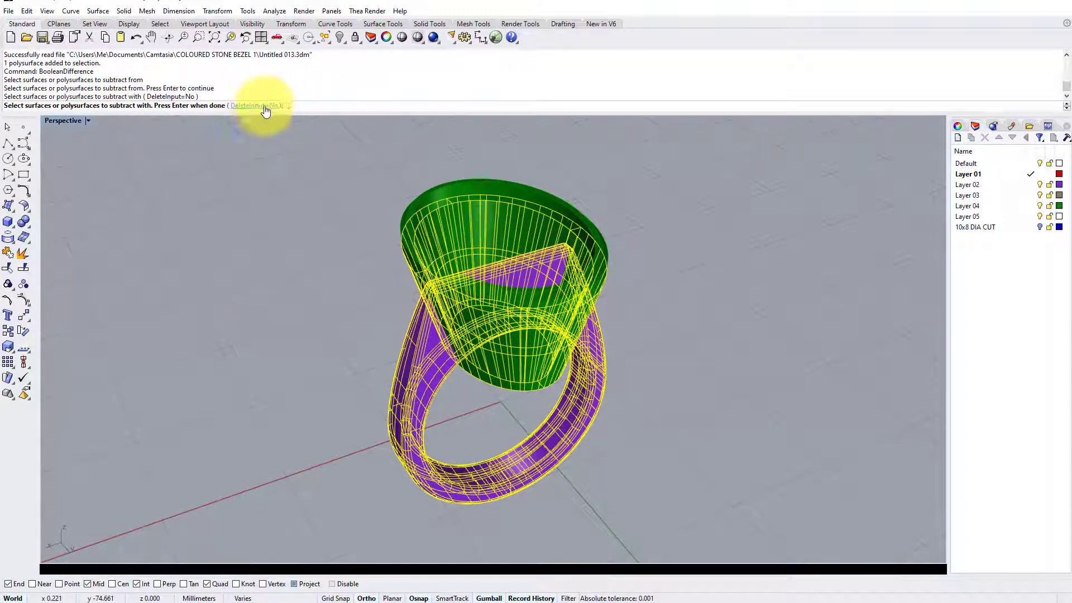
{"action": "right_click", "coordinate": [526, 370]}
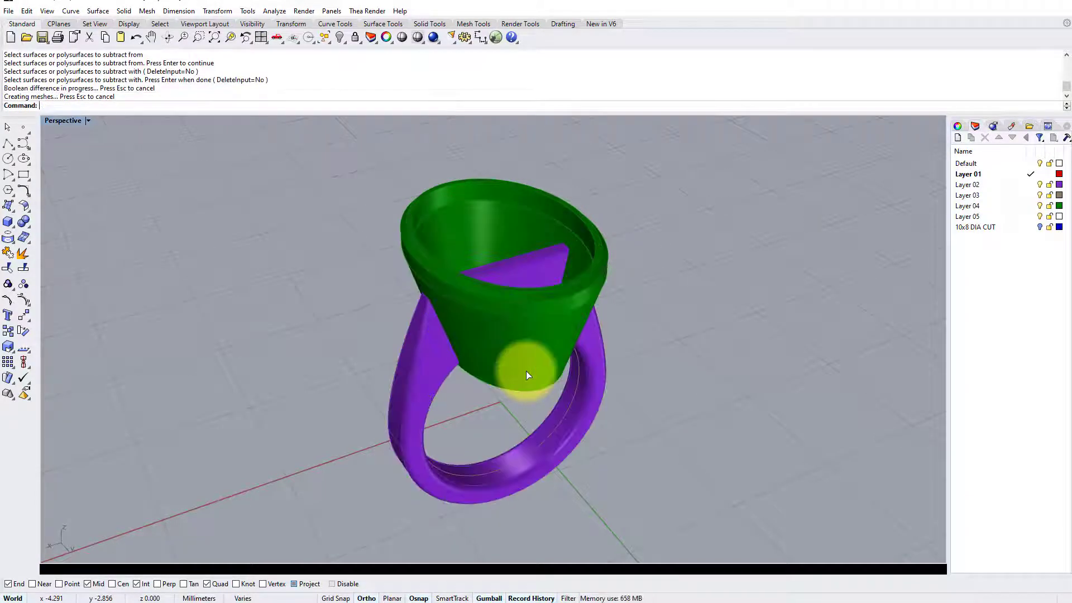
{"action": "right_click_drag", "start_coordinate": [526, 370], "coordinate": [549, 402]}
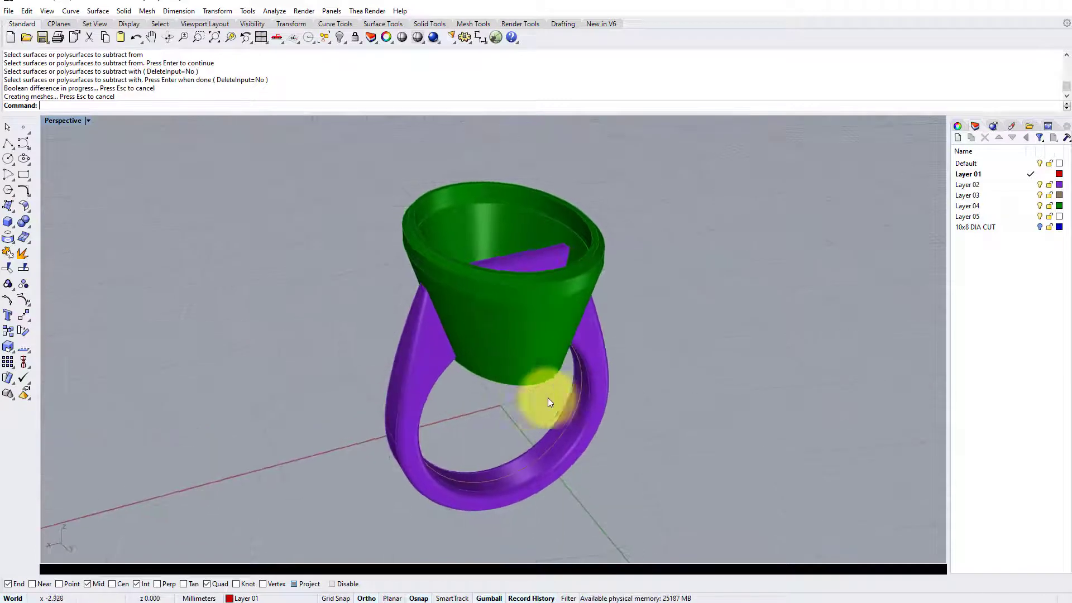
Hide Layer 04 and delete the flat top plate left on the cut shank
{"action": "left_click", "coordinate": [1040, 207]}
{"action": "right_click_drag", "start_coordinate": [748, 263], "coordinate": [698, 275]}
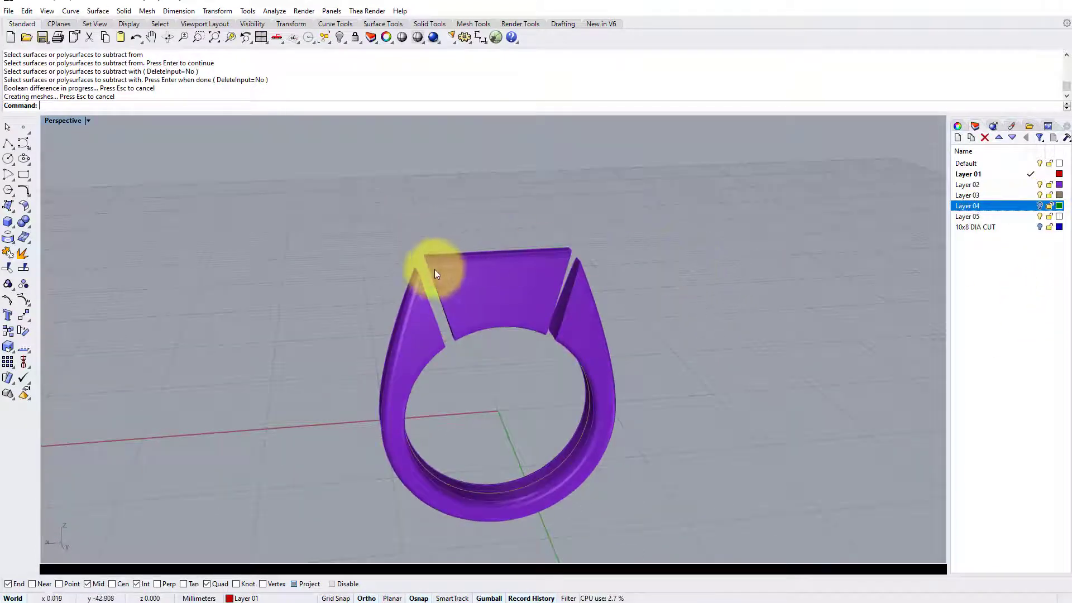
{"action": "right_click_drag", "start_coordinate": [550, 288], "coordinate": [565, 291]}
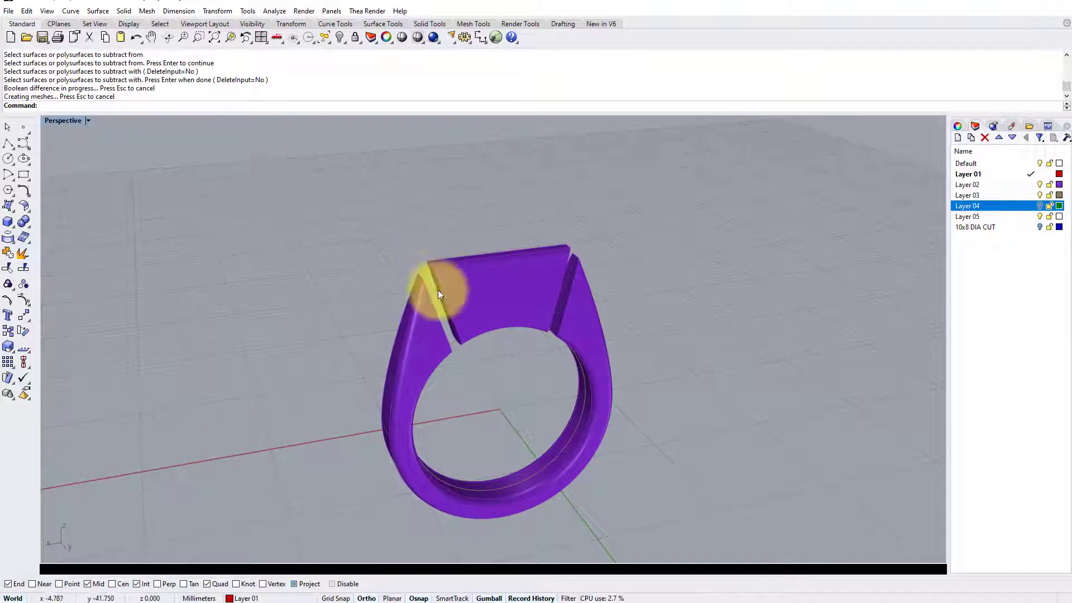
{"action": "right_click_drag", "start_coordinate": [438, 290], "coordinate": [519, 268]}
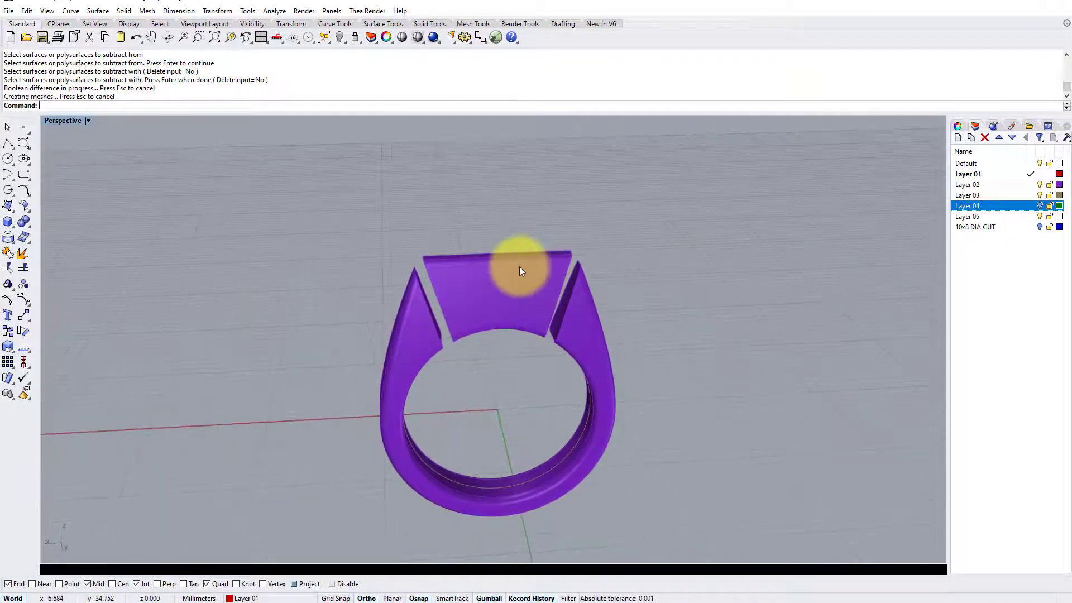
{"action": "left_click", "coordinate": [520, 271]}
{"action": "key", "text": "Delete"}
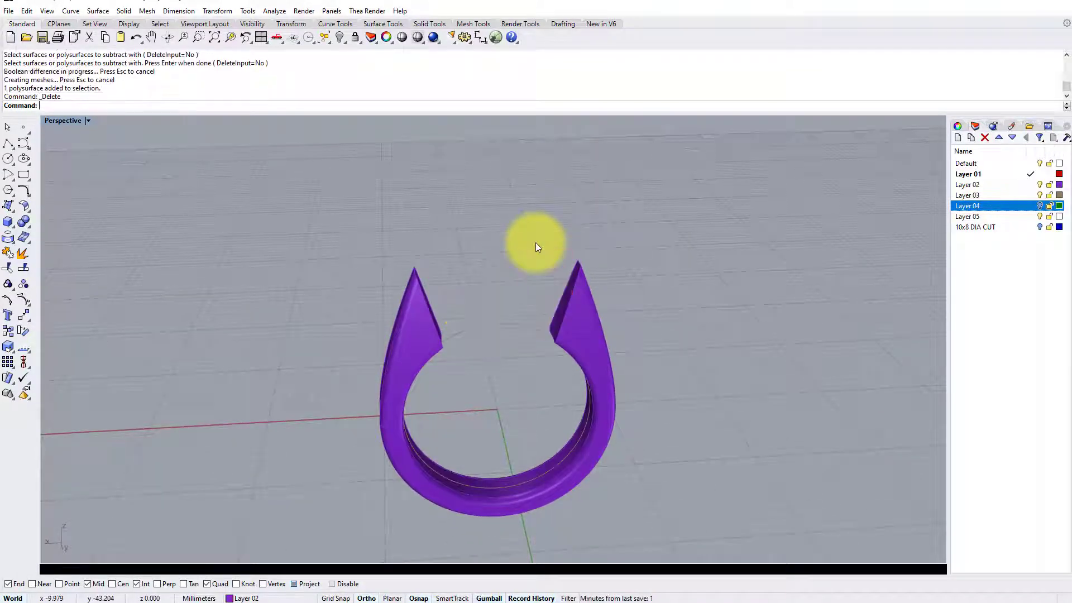
Show the green bezel on Layer 04 again and orbit to face the finger hole
{"action": "left_click", "coordinate": [1039, 206]}
{"action": "scroll", "coordinate": [511, 260], "scroll_direction": "up", "scroll_amount": 5}
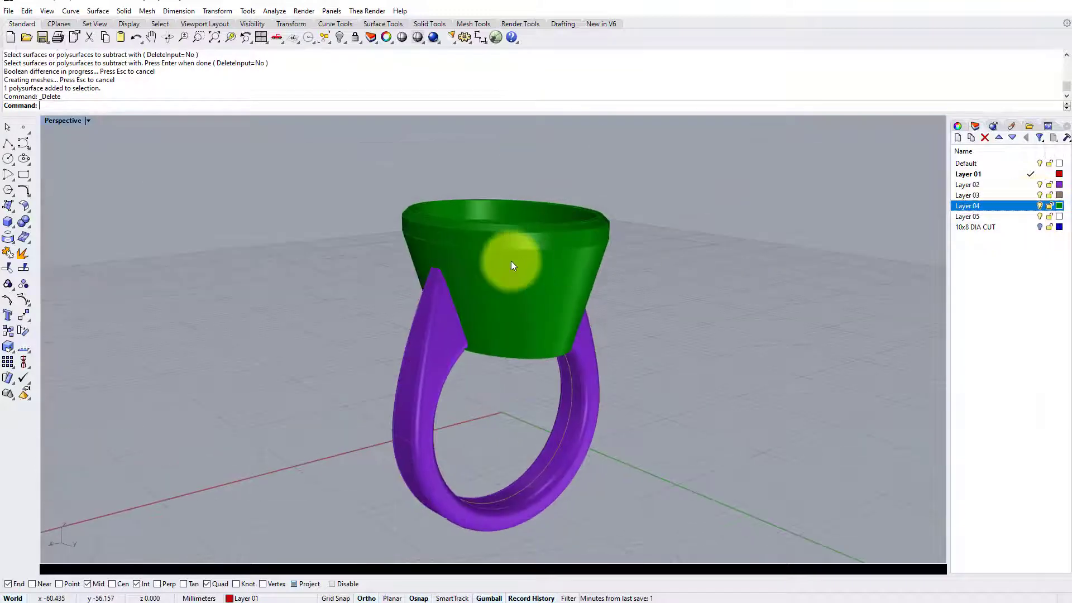
{"action": "left_click", "coordinate": [473, 257]}
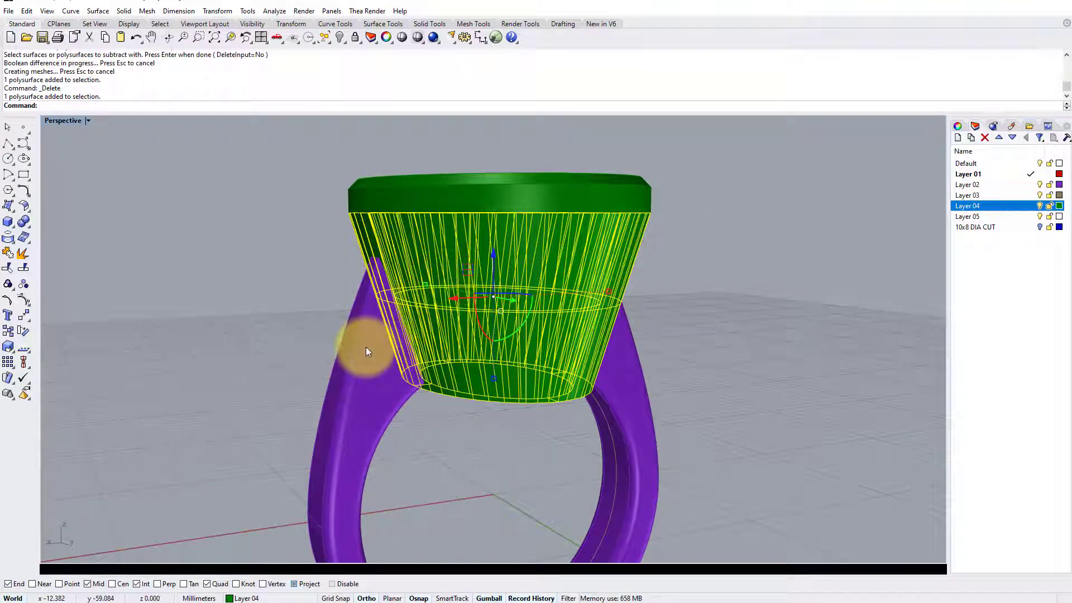
{"action": "left_click", "coordinate": [348, 346]}
{"action": "right_click_drag", "start_coordinate": [347, 346], "coordinate": [383, 311]}
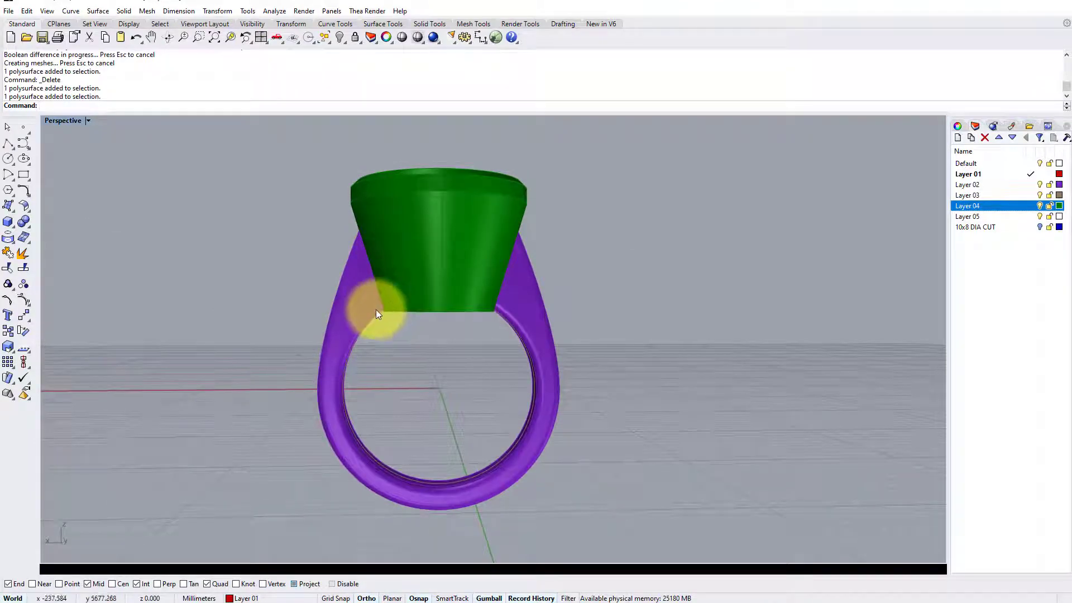
{"action": "right_click_drag", "start_coordinate": [493, 311], "coordinate": [519, 275]}
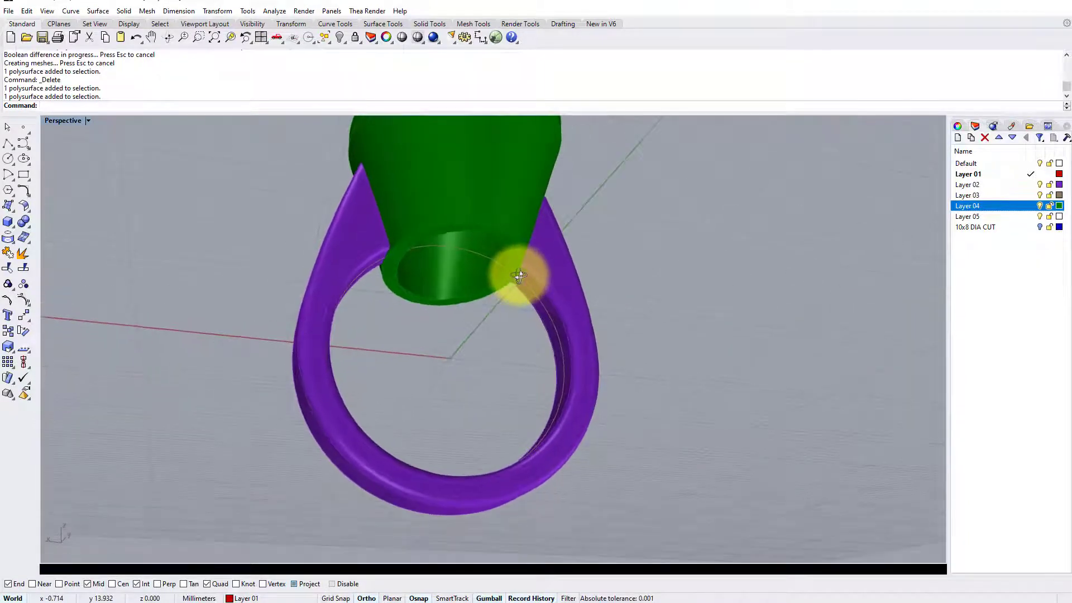
WireCut the green bezel's underside using the circle on the ring's inner edge
{"action": "left_click", "coordinate": [483, 257]}
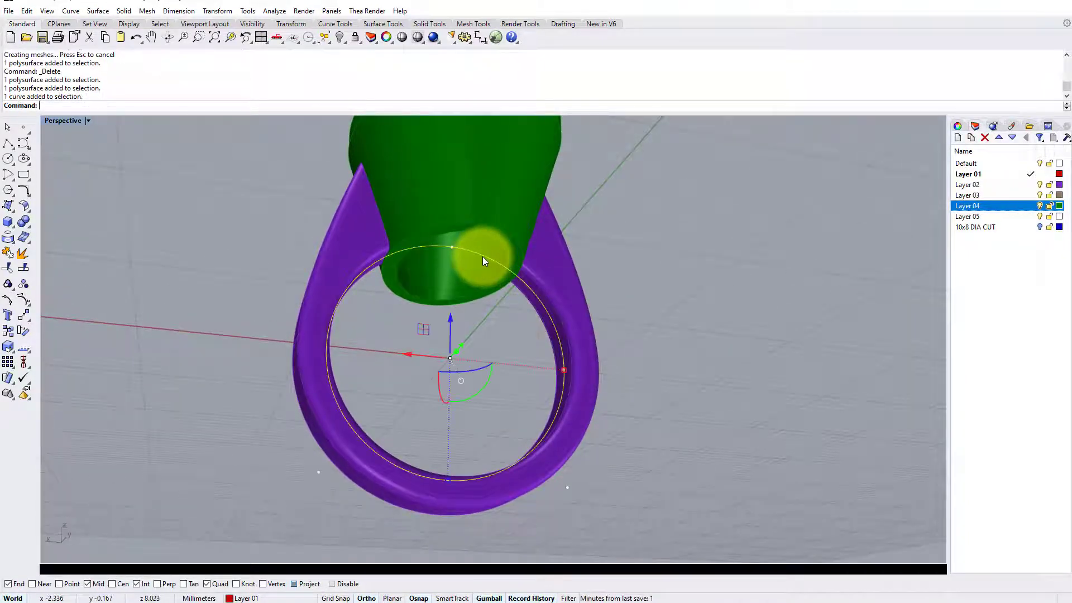
{"action": "right_click_drag", "start_coordinate": [485, 313], "coordinate": [495, 352]}
{"action": "type", "text": "W"}
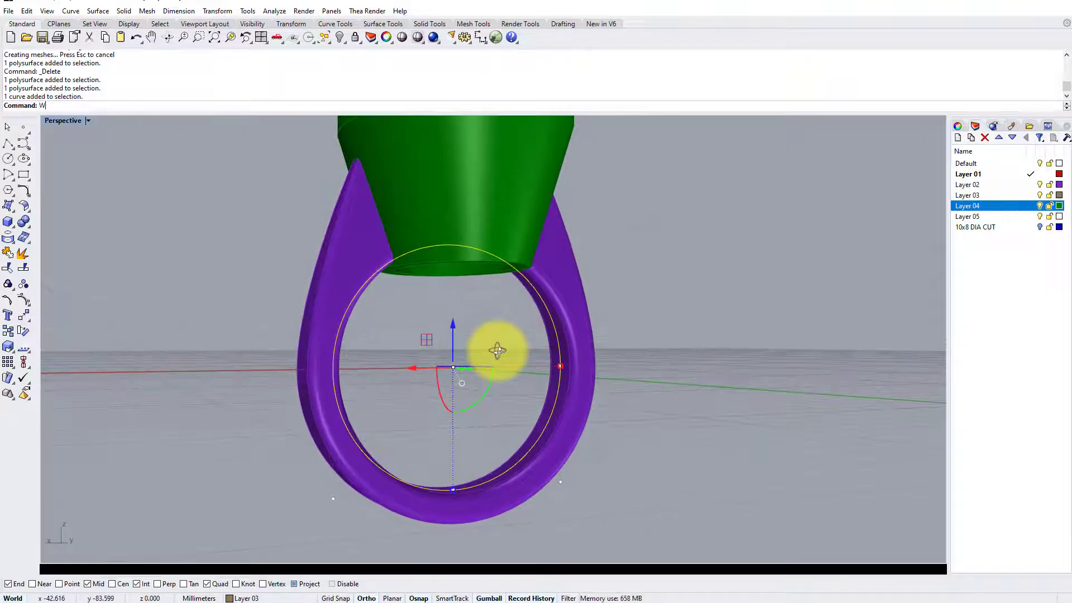
{"action": "type", "text": "ireCut"}
{"action": "key", "text": "Return"}
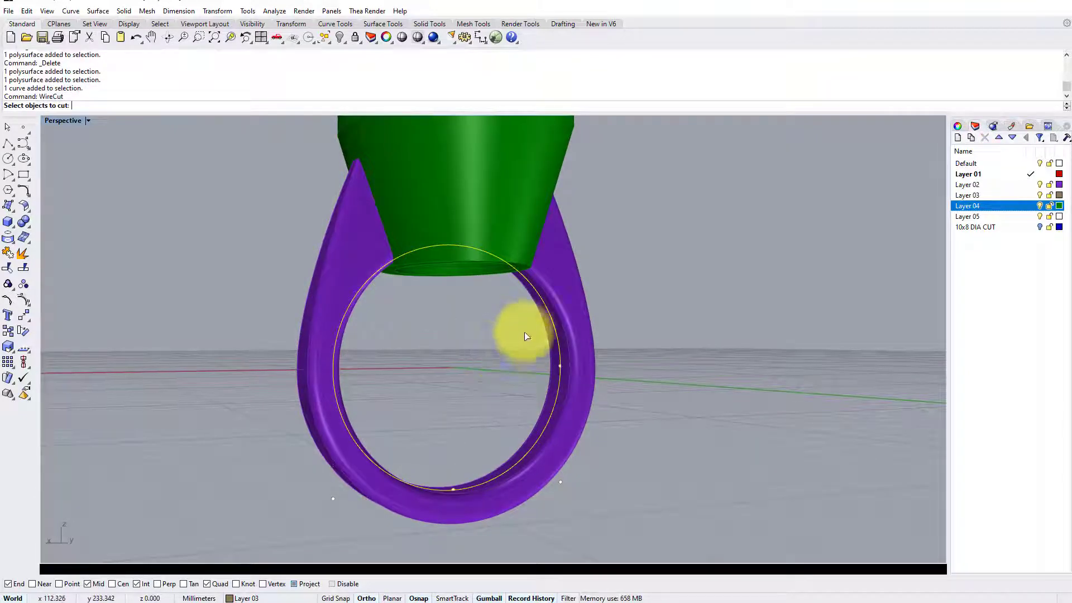
{"action": "right_click_drag", "start_coordinate": [522, 335], "coordinate": [515, 347]}
{"action": "left_click", "coordinate": [486, 308]}
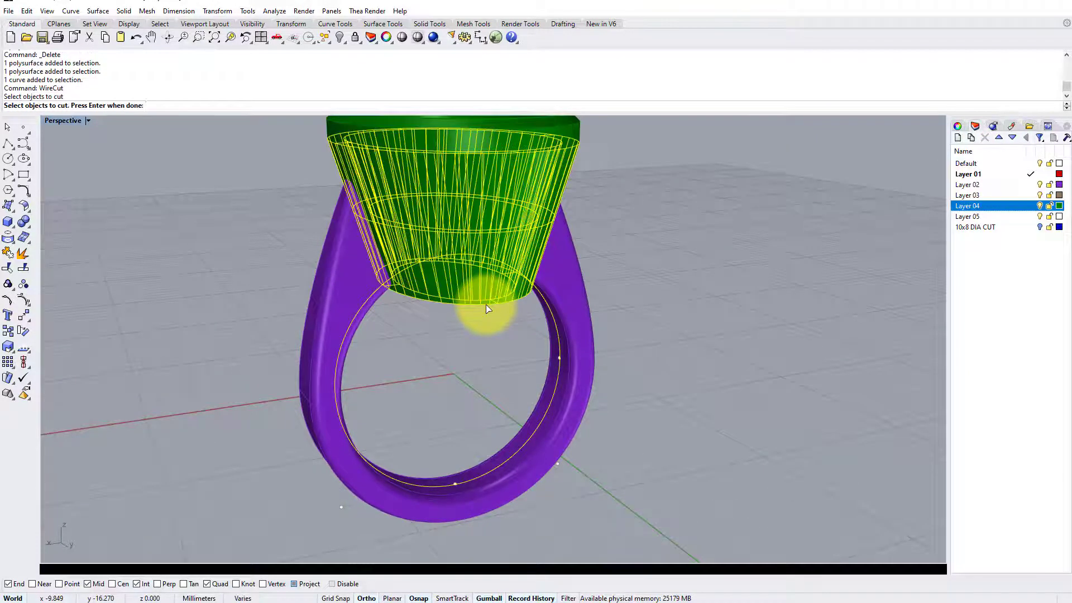
{"action": "key", "text": "Return"}
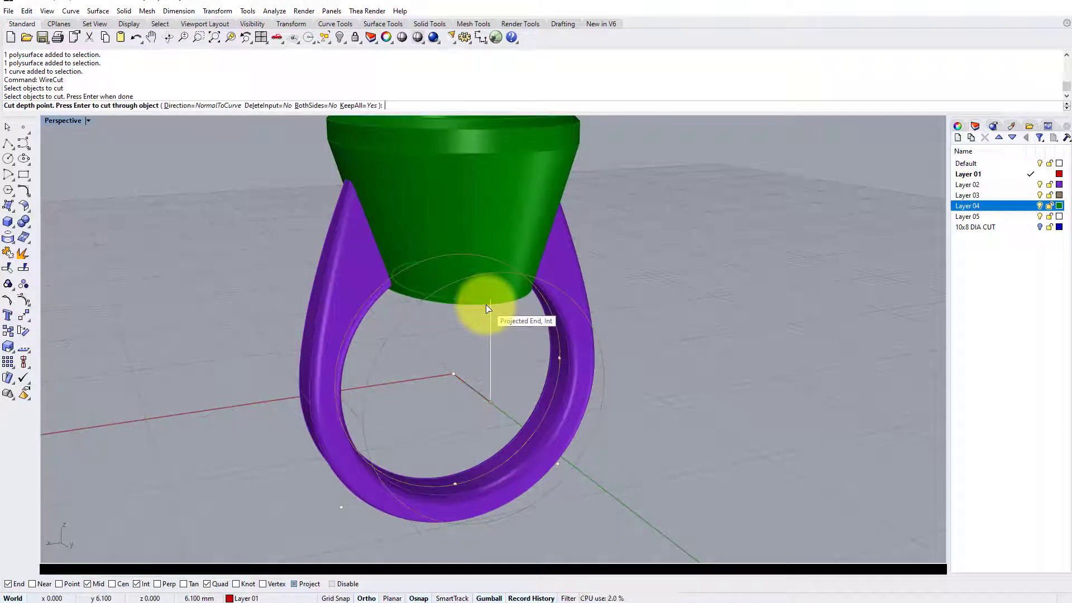
{"action": "left_click", "coordinate": [487, 307]}
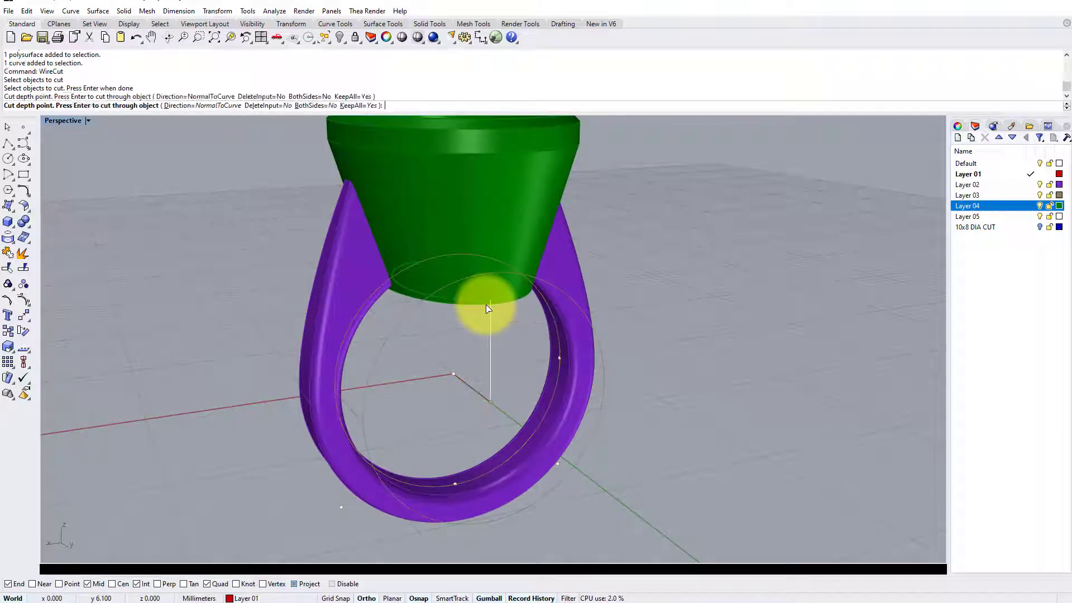
Delete the small cut-off piece below the bezel and inspect the notch
{"action": "left_click", "coordinate": [457, 248]}
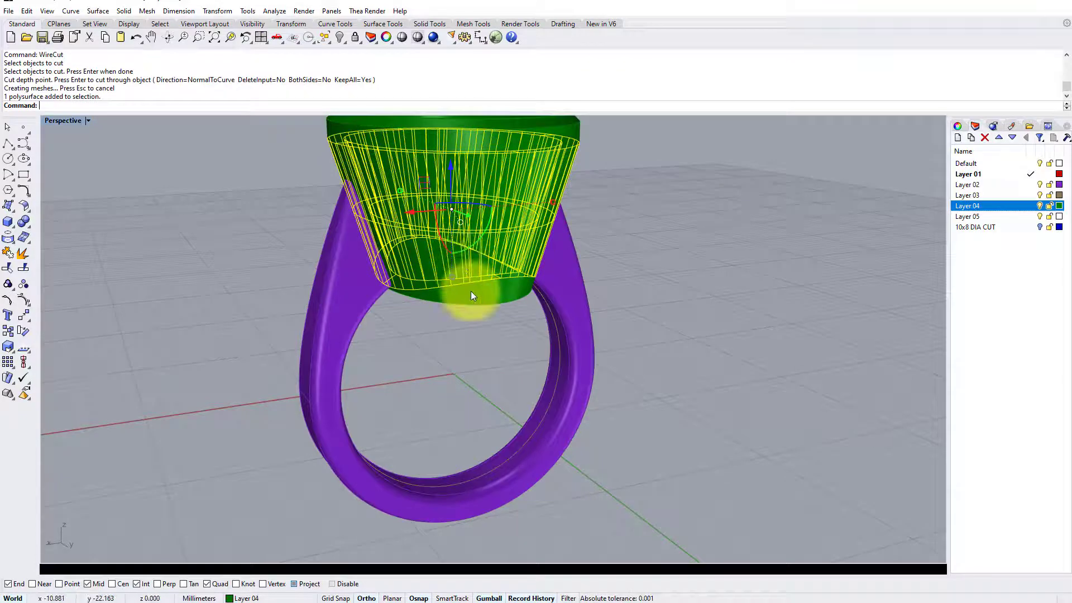
{"action": "left_click", "coordinate": [471, 291]}
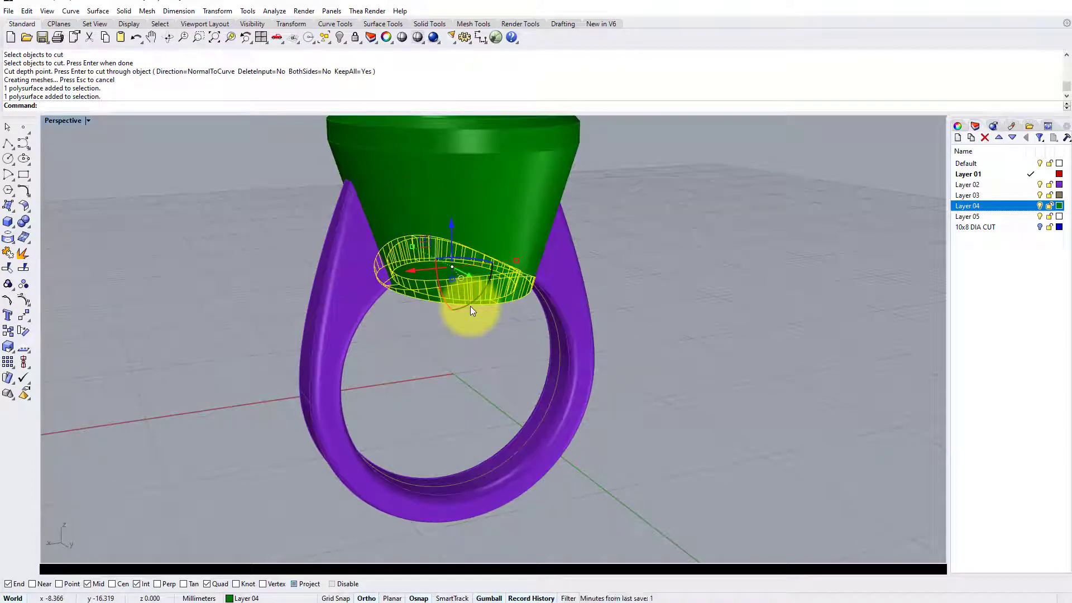
{"action": "key", "text": "Delete"}
{"action": "right_click_drag", "start_coordinate": [470, 306], "coordinate": [434, 311]}
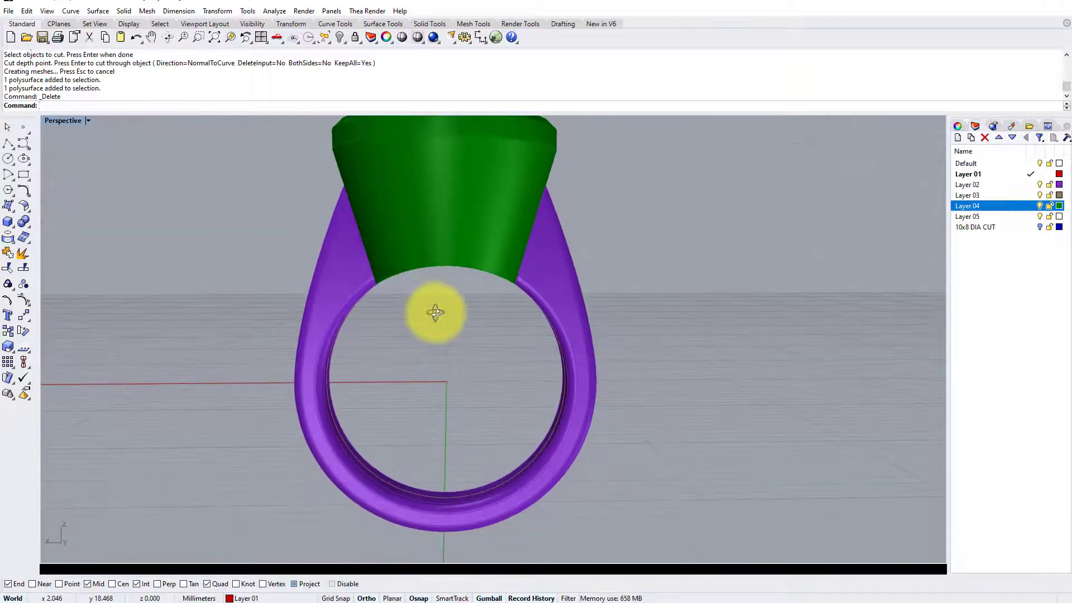
{"action": "right_click_drag", "start_coordinate": [576, 305], "coordinate": [491, 308]}
{"action": "scroll", "coordinate": [447, 262], "scroll_direction": "up", "scroll_amount": 3}
{"action": "scroll", "coordinate": [445, 242], "scroll_direction": "down", "scroll_amount": 5}
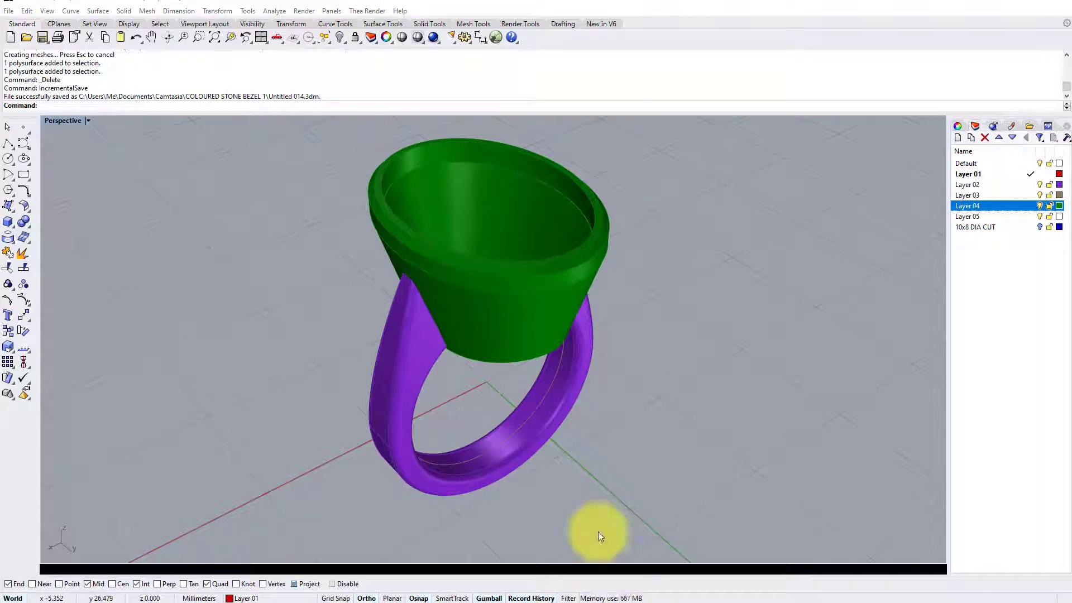
Boolean-union the purple shank and the green bezel
{"action": "right_click_drag", "start_coordinate": [546, 467], "coordinate": [481, 398]}
{"action": "left_click", "coordinate": [23, 221]}
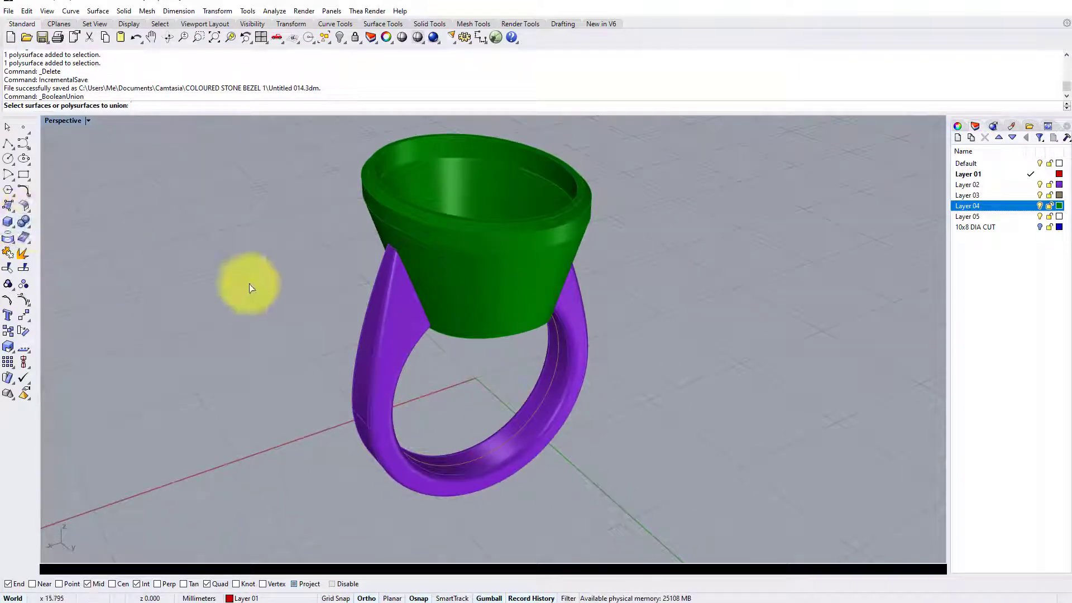
{"action": "left_click", "coordinate": [383, 326]}
{"action": "left_click", "coordinate": [453, 310]}
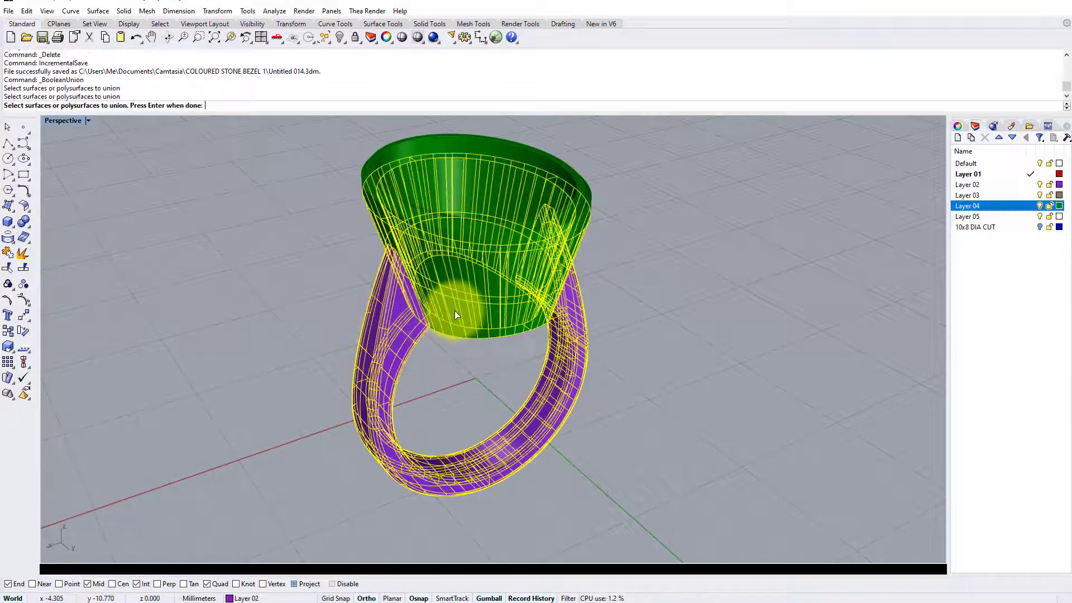
{"action": "right_click_drag", "start_coordinate": [448, 333], "coordinate": [413, 313]}
{"action": "mouse_move", "coordinate": [479, 300]}
{"action": "right_mouse_down", "text": "shift"}
{"action": "mouse_move", "coordinate": [450, 366]}
{"action": "mouse_move", "coordinate": [462, 292]}
{"action": "right_mouse_up", "text": "shift"}
{"action": "right_click", "coordinate": [490, 282]}
Union the bezel rim with the ring body into one green solid and select it
{"action": "left_click", "coordinate": [480, 252]}
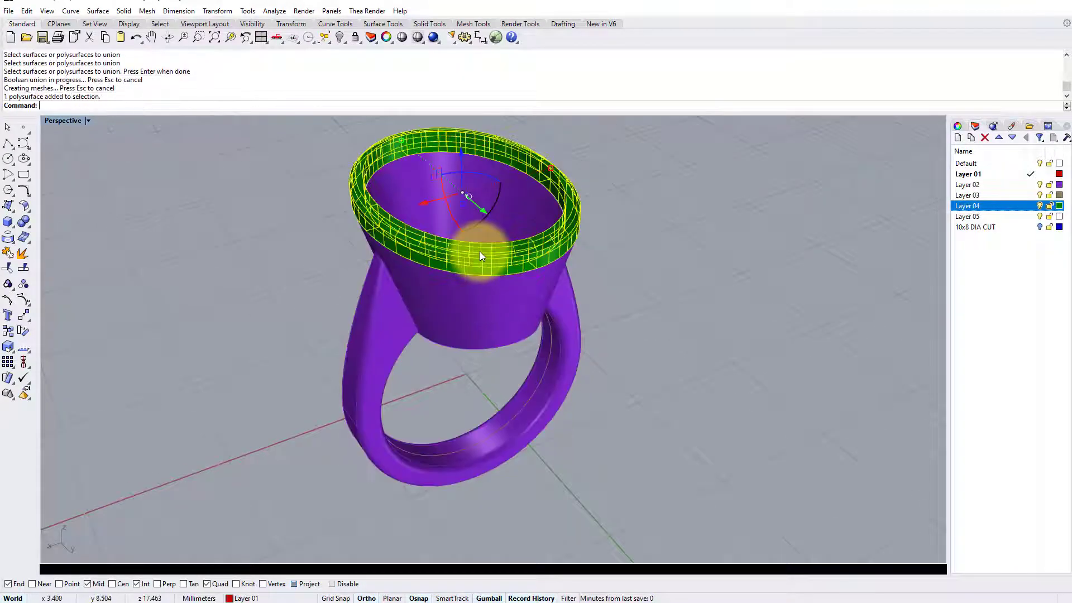
{"action": "left_click", "coordinate": [470, 301], "text": "shift"}
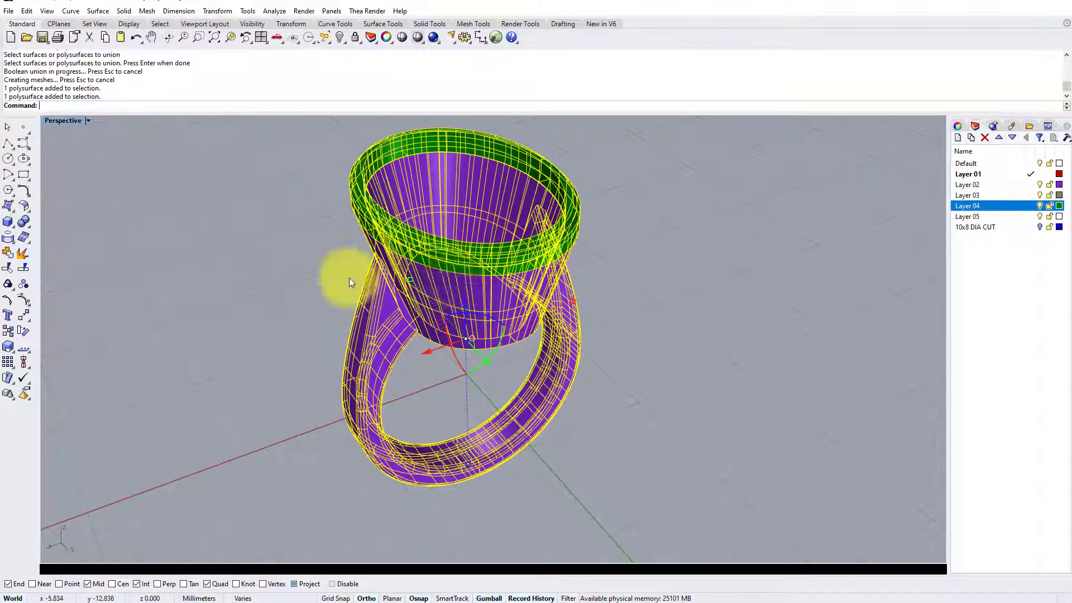
{"action": "right_click", "coordinate": [260, 284]}
{"action": "right_click_drag", "start_coordinate": [260, 284], "coordinate": [490, 328]}
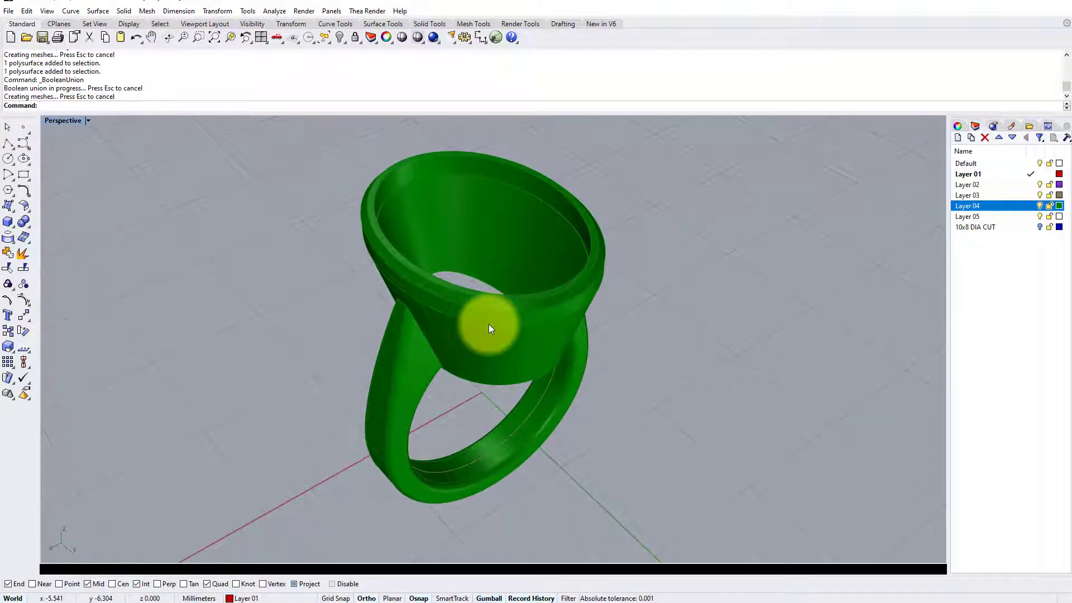
{"action": "left_click", "coordinate": [488, 324]}
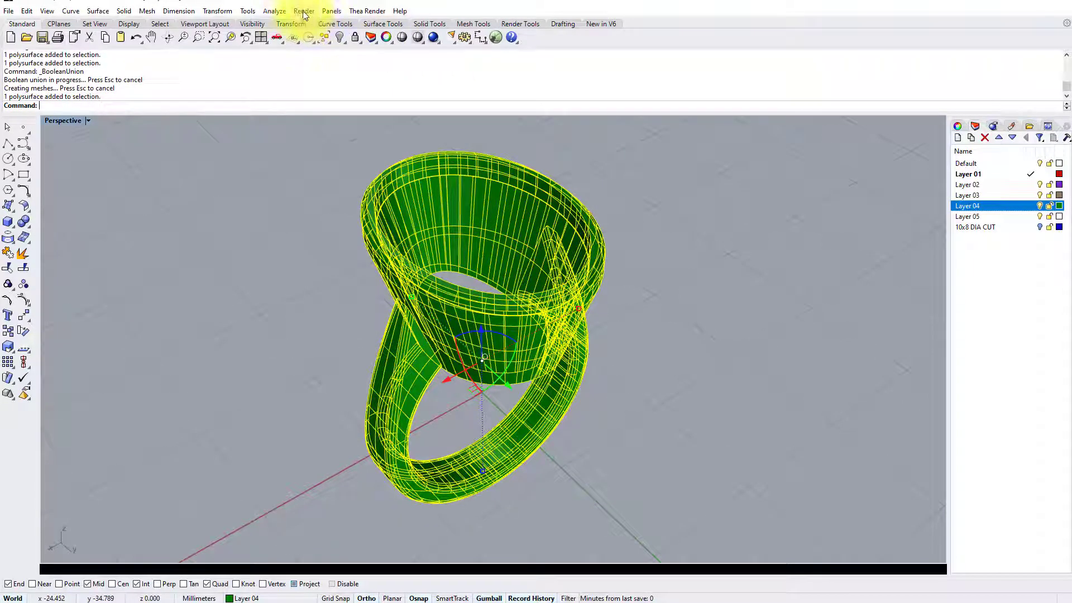
Run Show Edges on the merged ring, confirming 60 edges with no naked or non-manifold edges
{"action": "left_click", "coordinate": [274, 11]}
{"action": "mouse_move", "coordinate": [317, 159]}
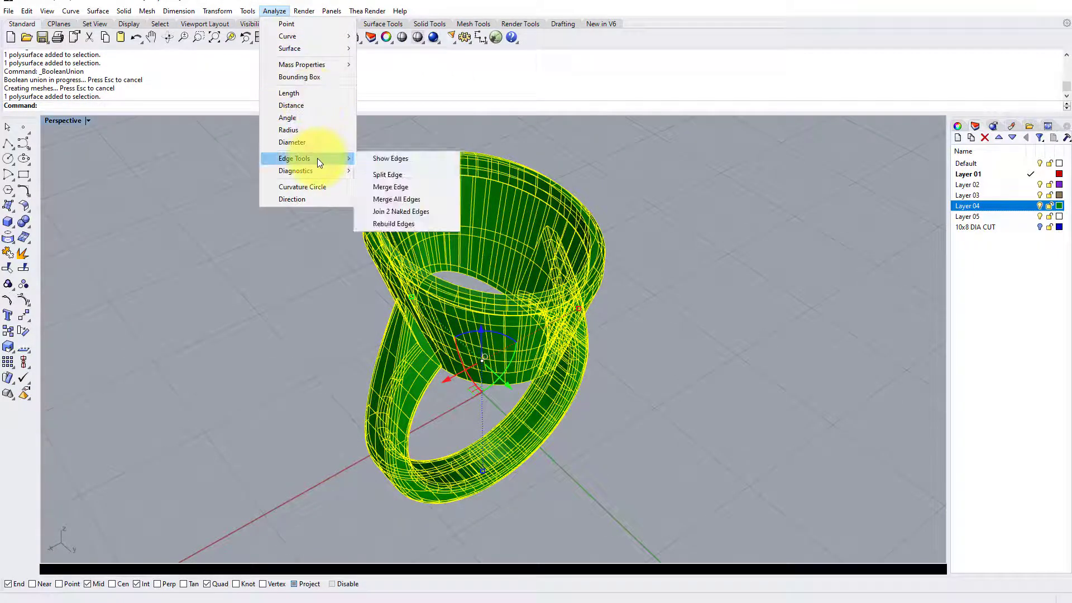
{"action": "left_click", "coordinate": [381, 159]}
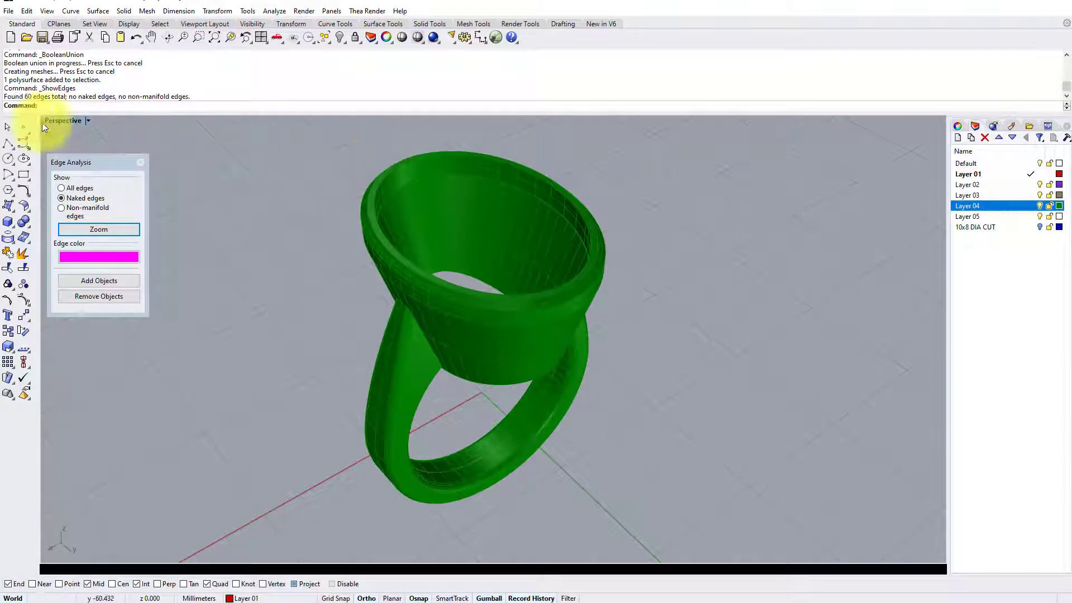
{"action": "left_click_drag", "start_coordinate": [69, 98], "coordinate": [190, 99]}
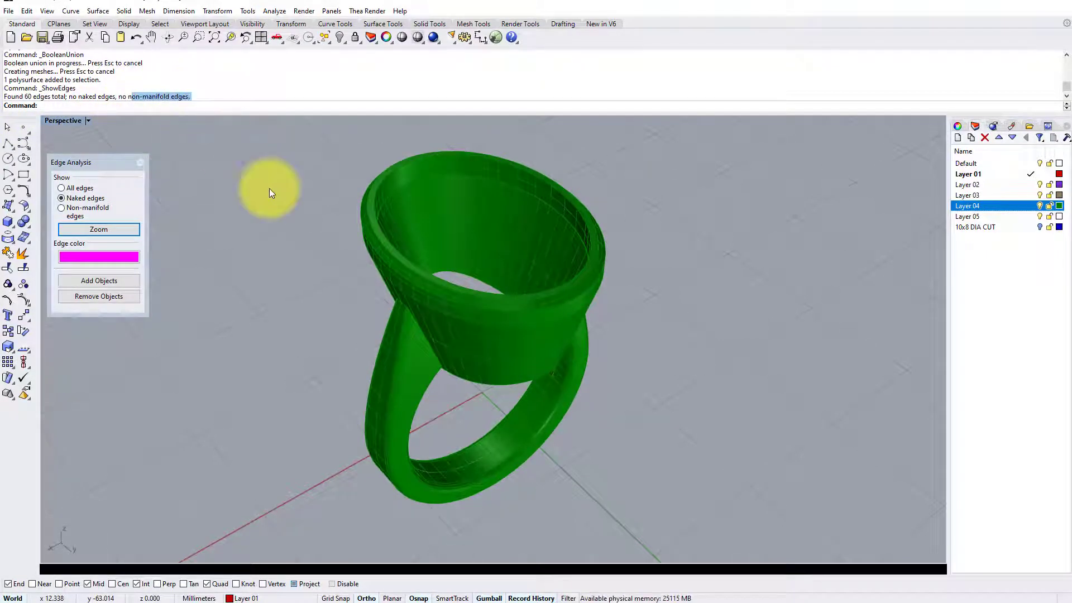